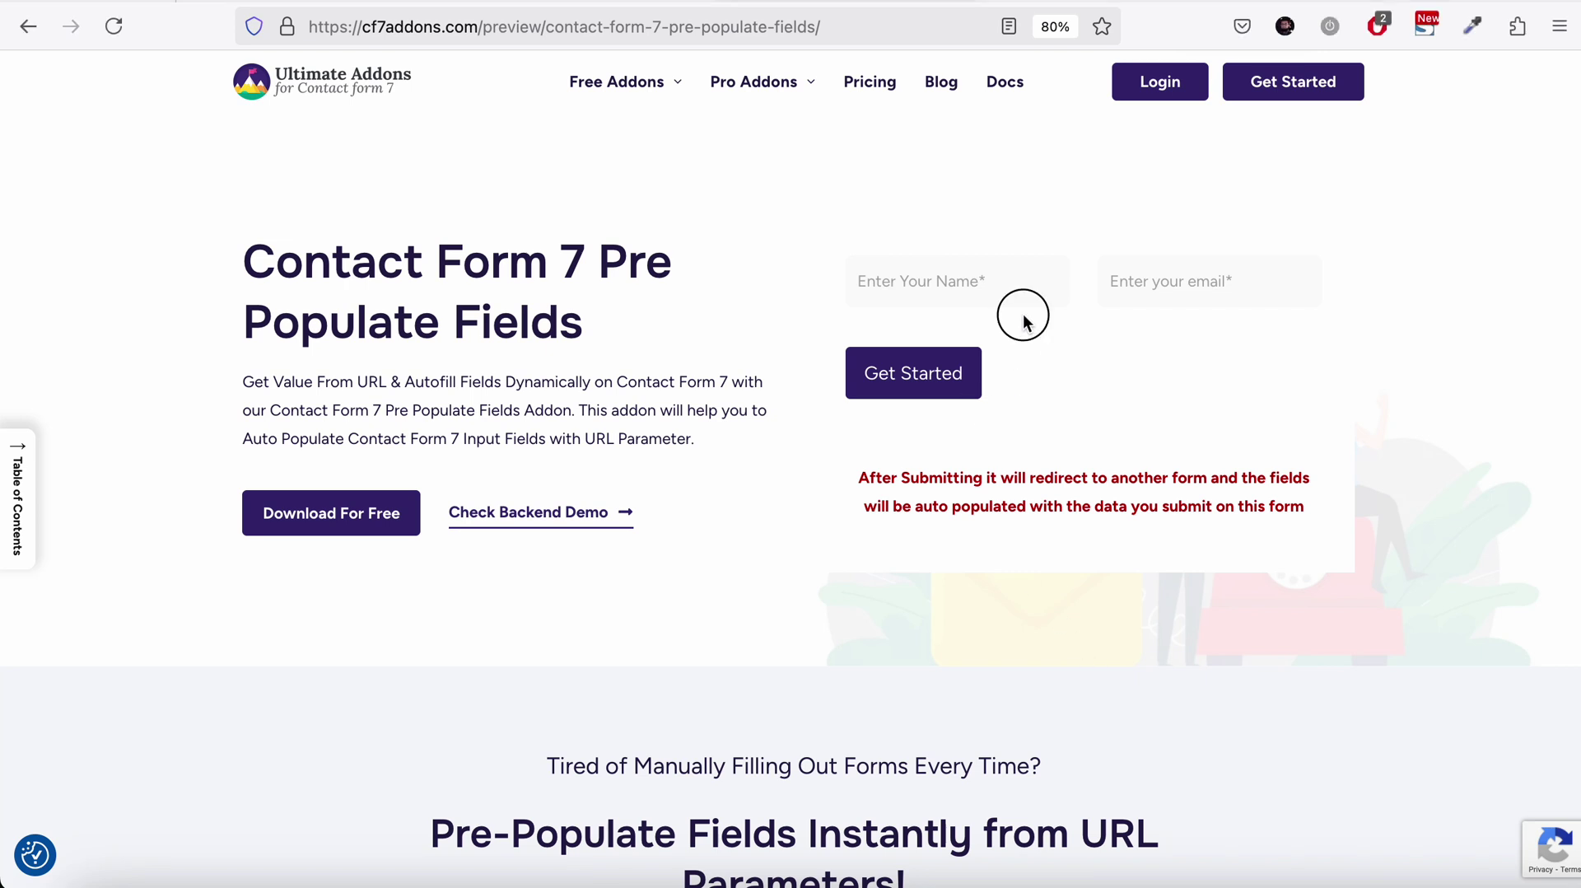
Step: Submit the demo form with a name and e-mail address, and view the name and email fields on the redirected form
{"action": "left_click", "coordinate": [978, 278]}
{"action": "left_click", "coordinate": [977, 307]}
{"action": "left_click", "coordinate": [1139, 293]}
{"action": "left_click", "coordinate": [1138, 313]}
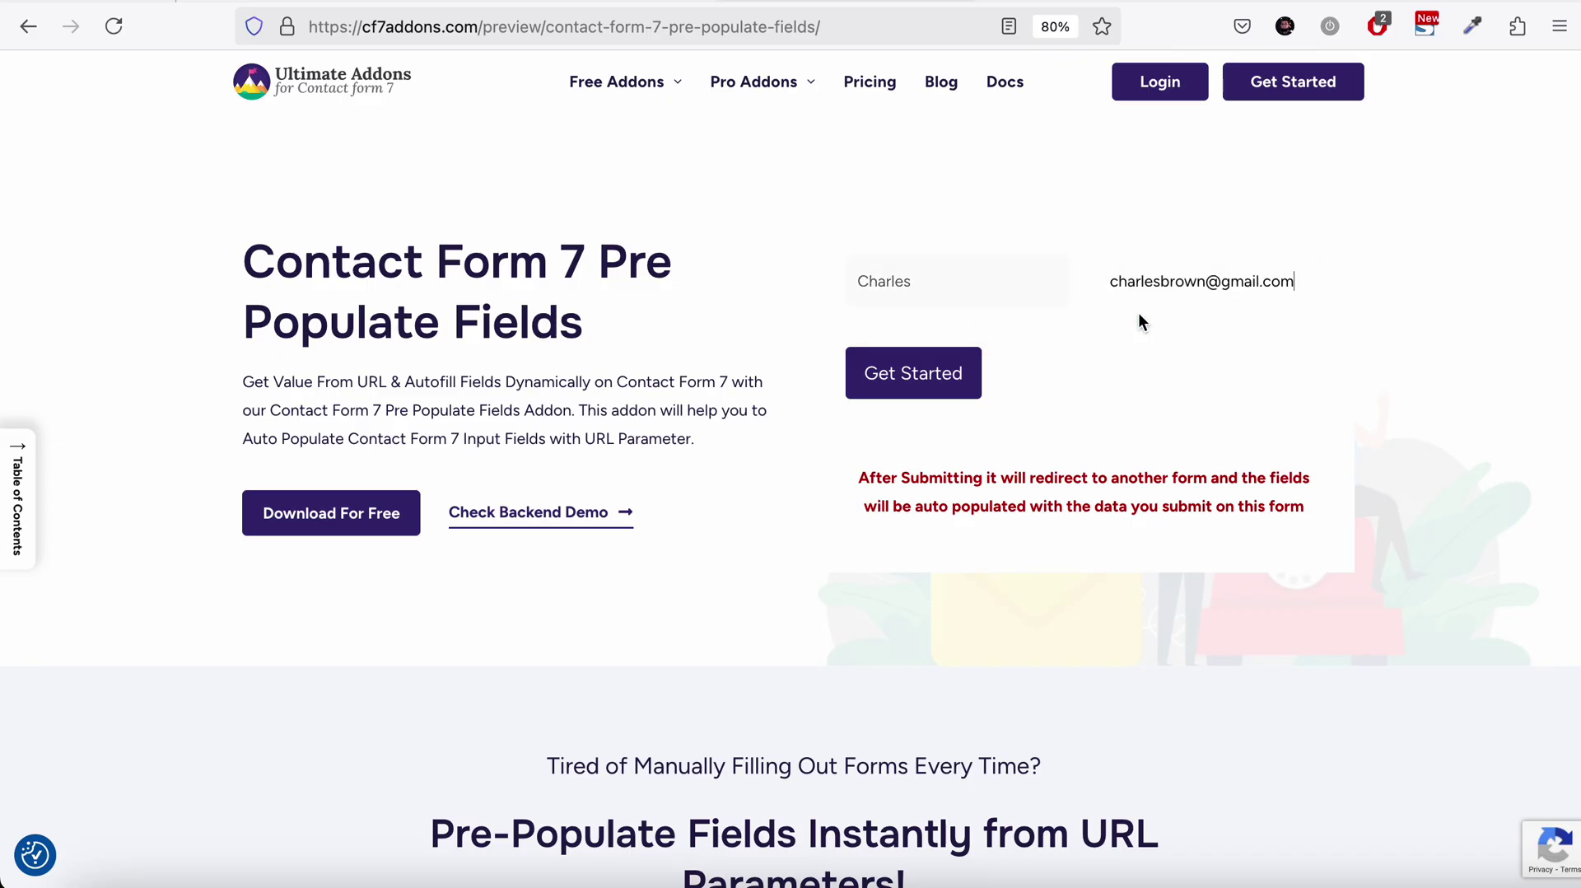
{"action": "left_click", "coordinate": [955, 375]}
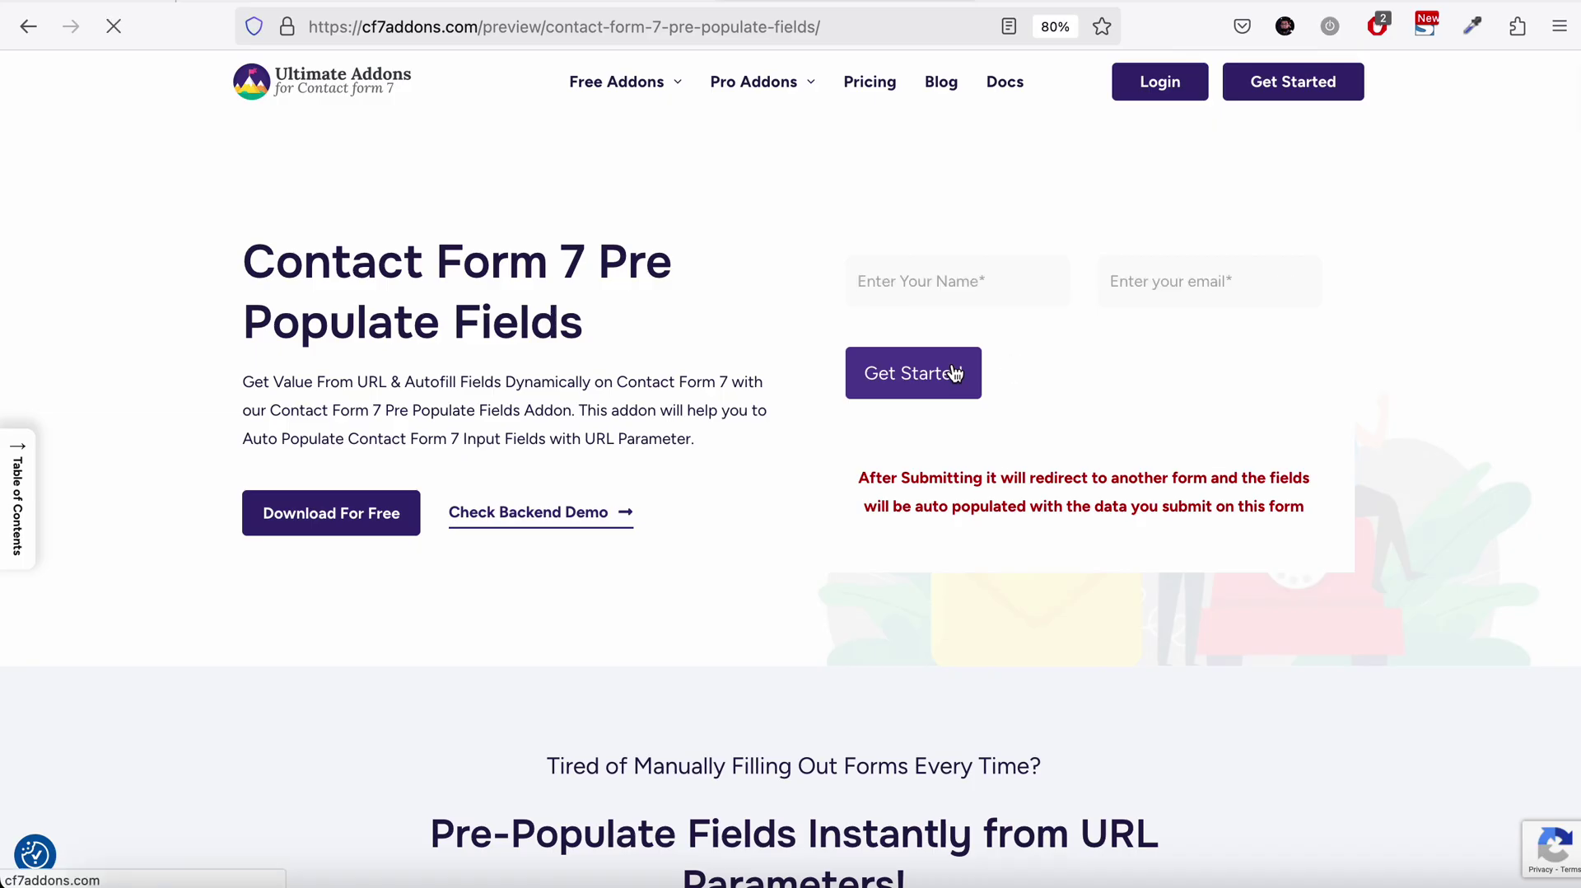
{"action": "scroll", "coordinate": [953, 363], "scroll_direction": "down", "scroll_amount": 5}
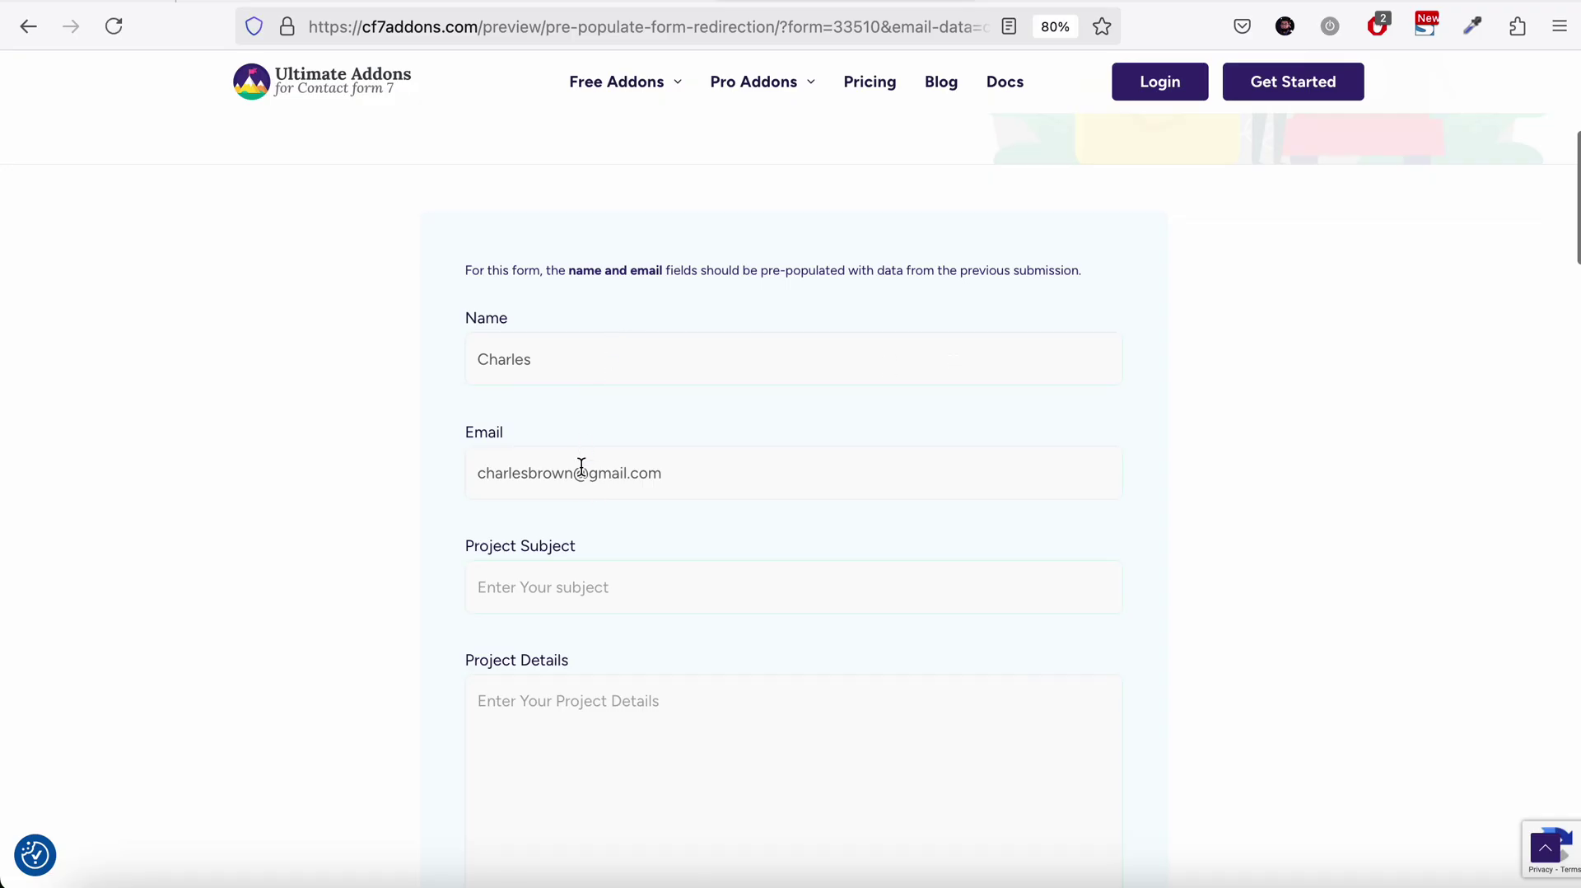
Step: In the WordPress admin, search the Ultimate Addons list for "pop" and enable the Pre-populate Field addon
{"action": "left_click", "coordinate": [517, 5]}
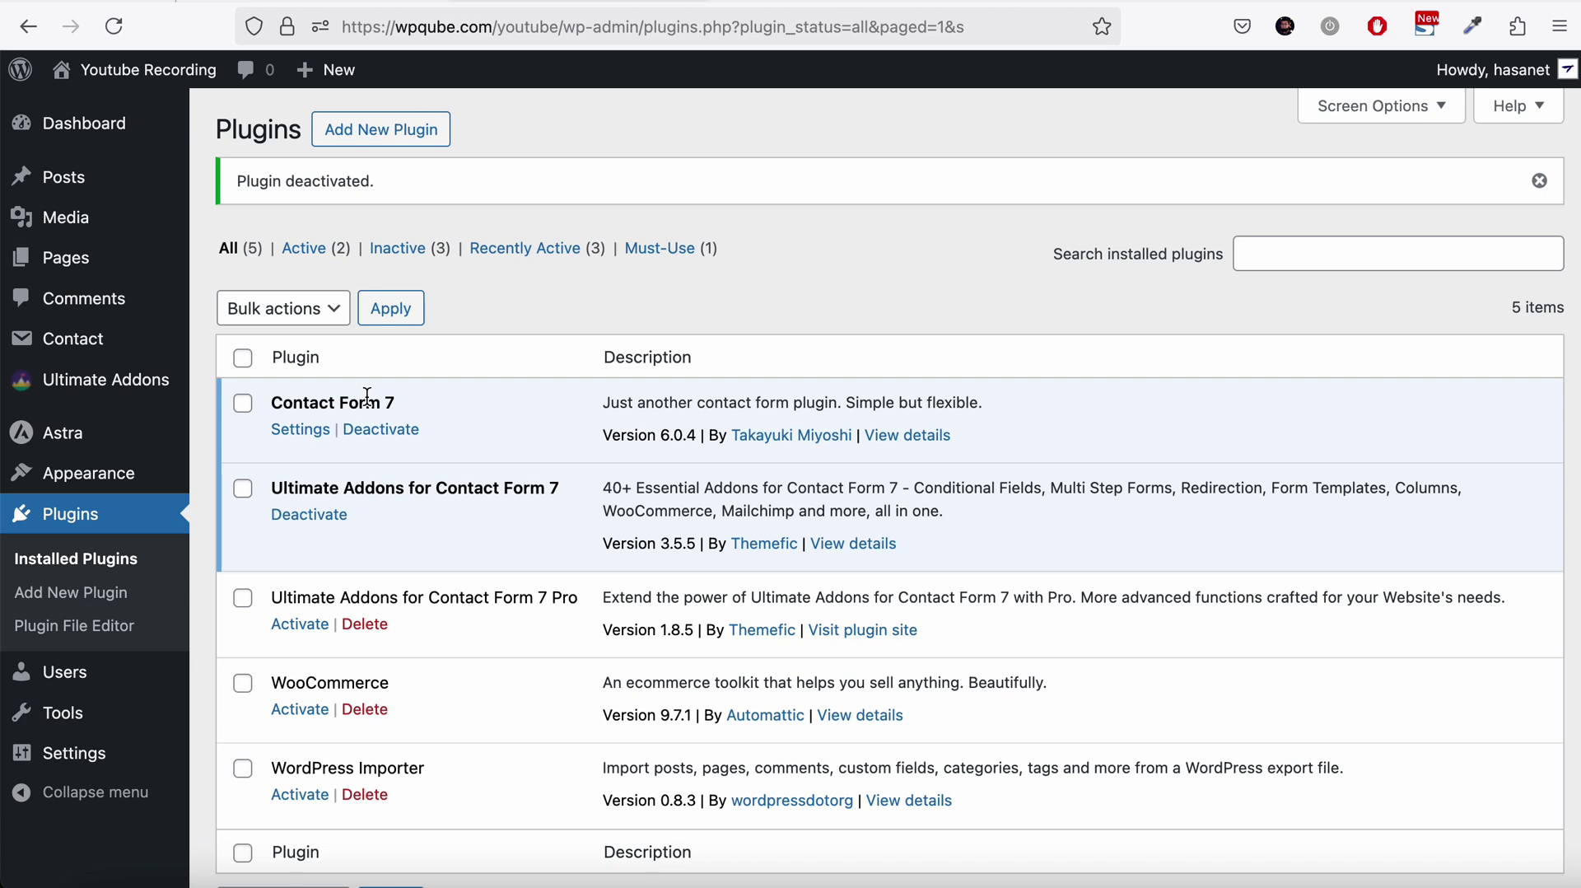
{"action": "left_click", "coordinate": [164, 388]}
{"action": "left_click", "coordinate": [530, 416]}
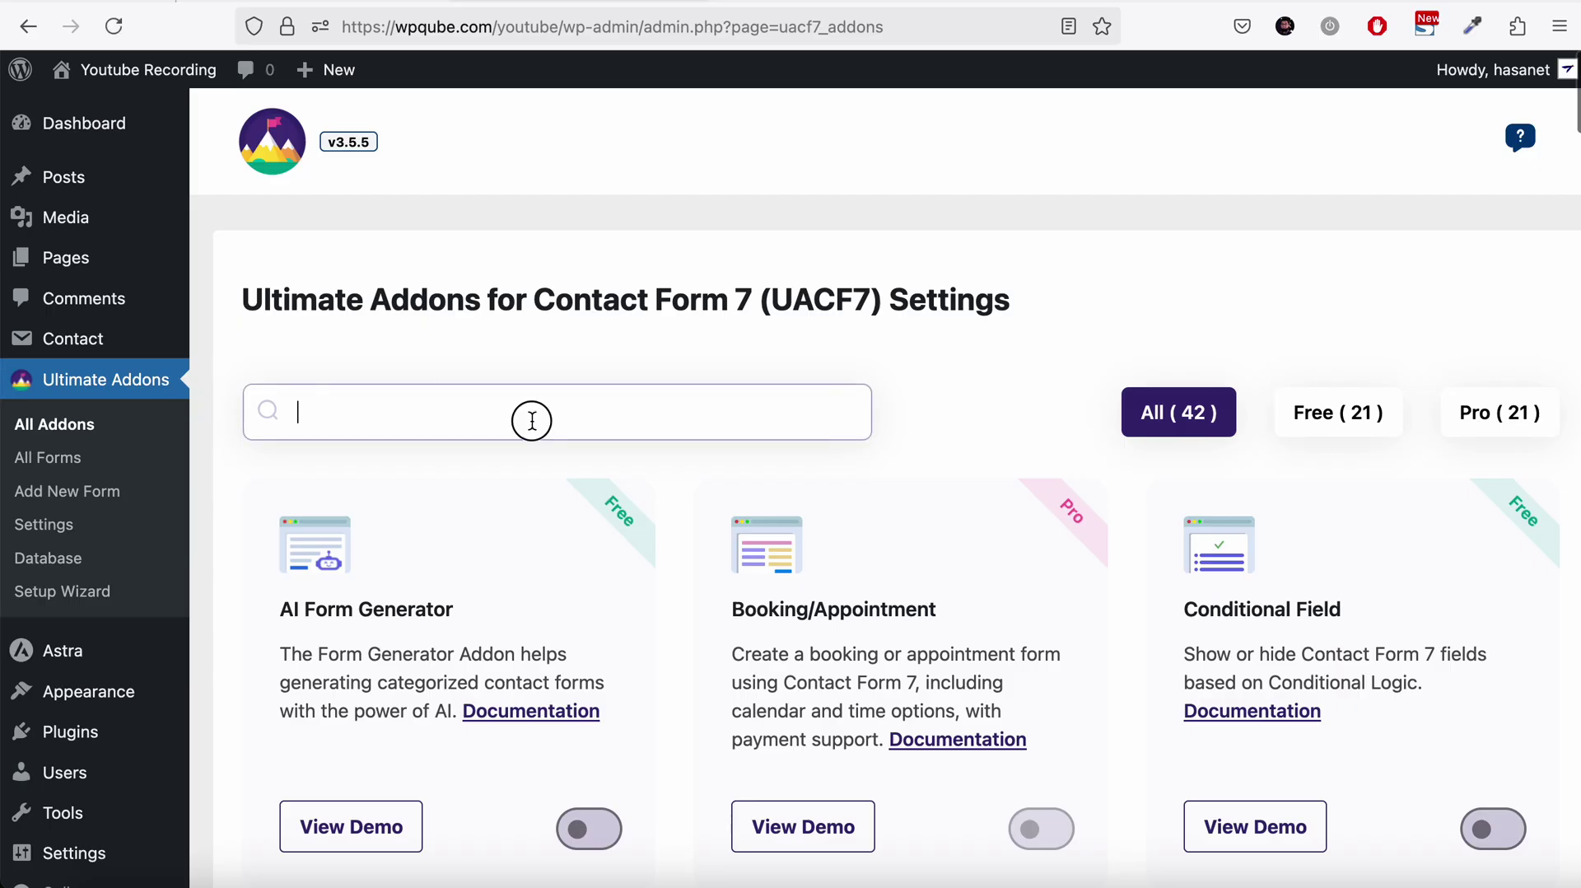
{"action": "type", "text": "pop"}
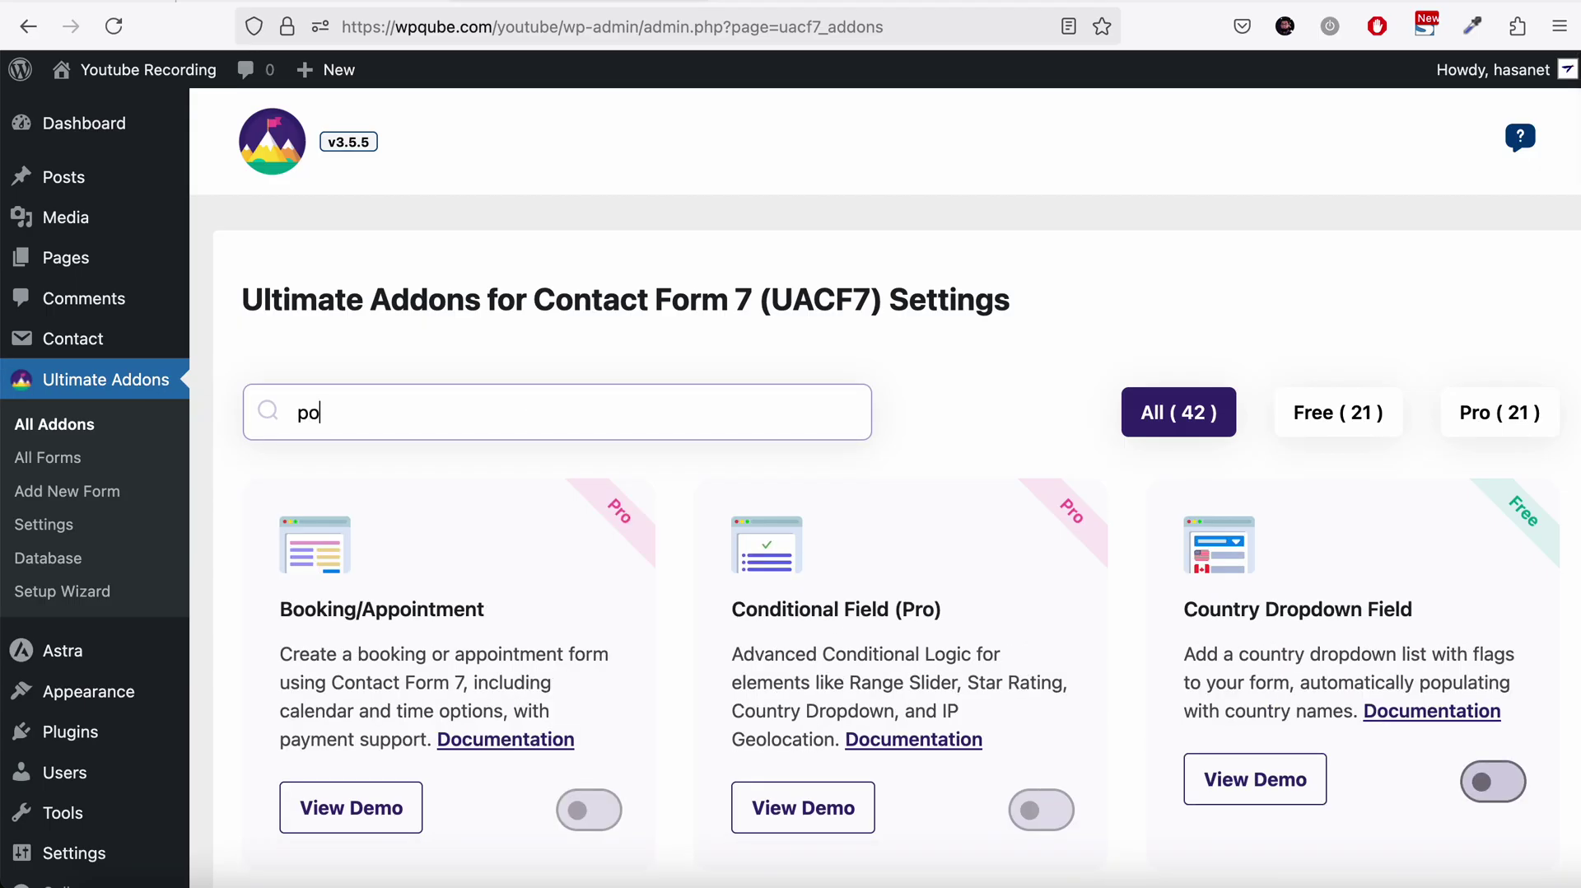
{"action": "left_click", "coordinate": [594, 779]}
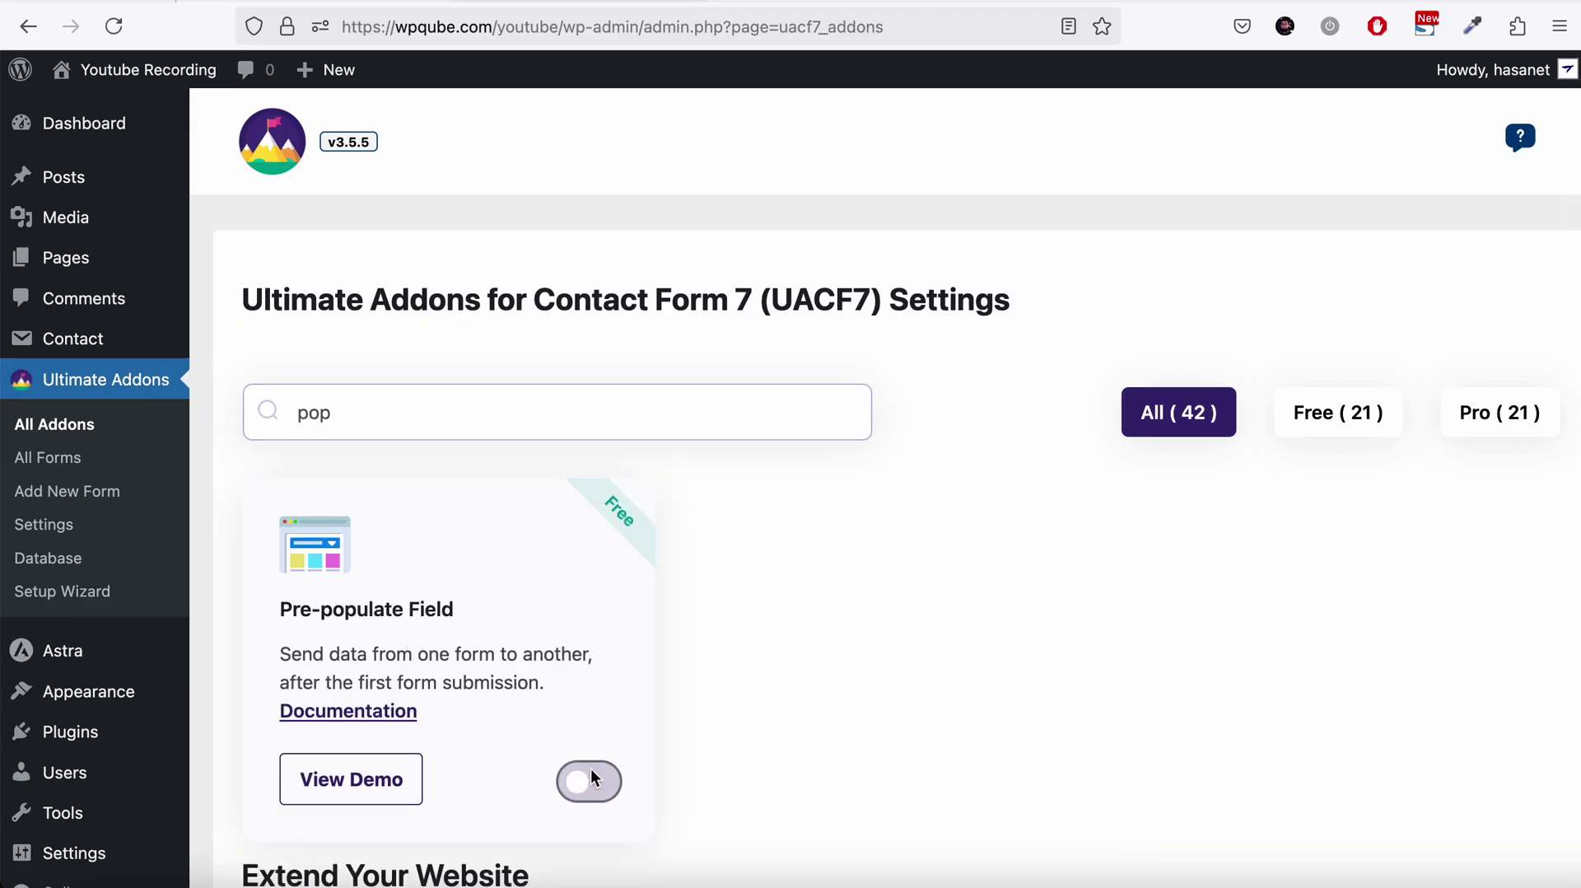
Step: Create and save a new contact form titled "Populate Field"
{"action": "left_click", "coordinate": [121, 490]}
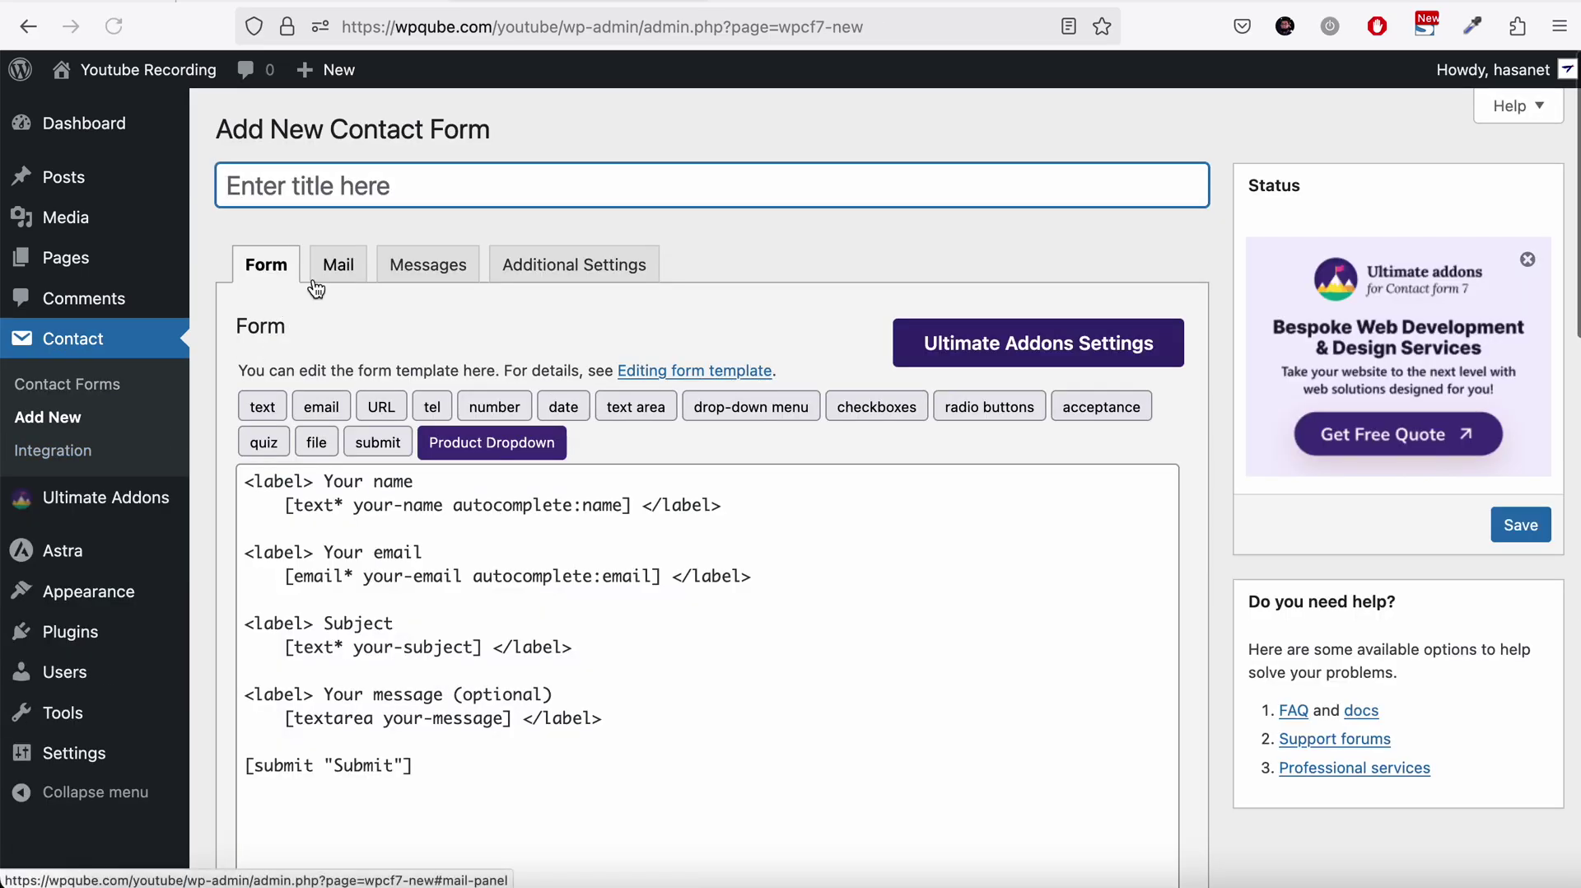
{"action": "type", "text": "Popul"}
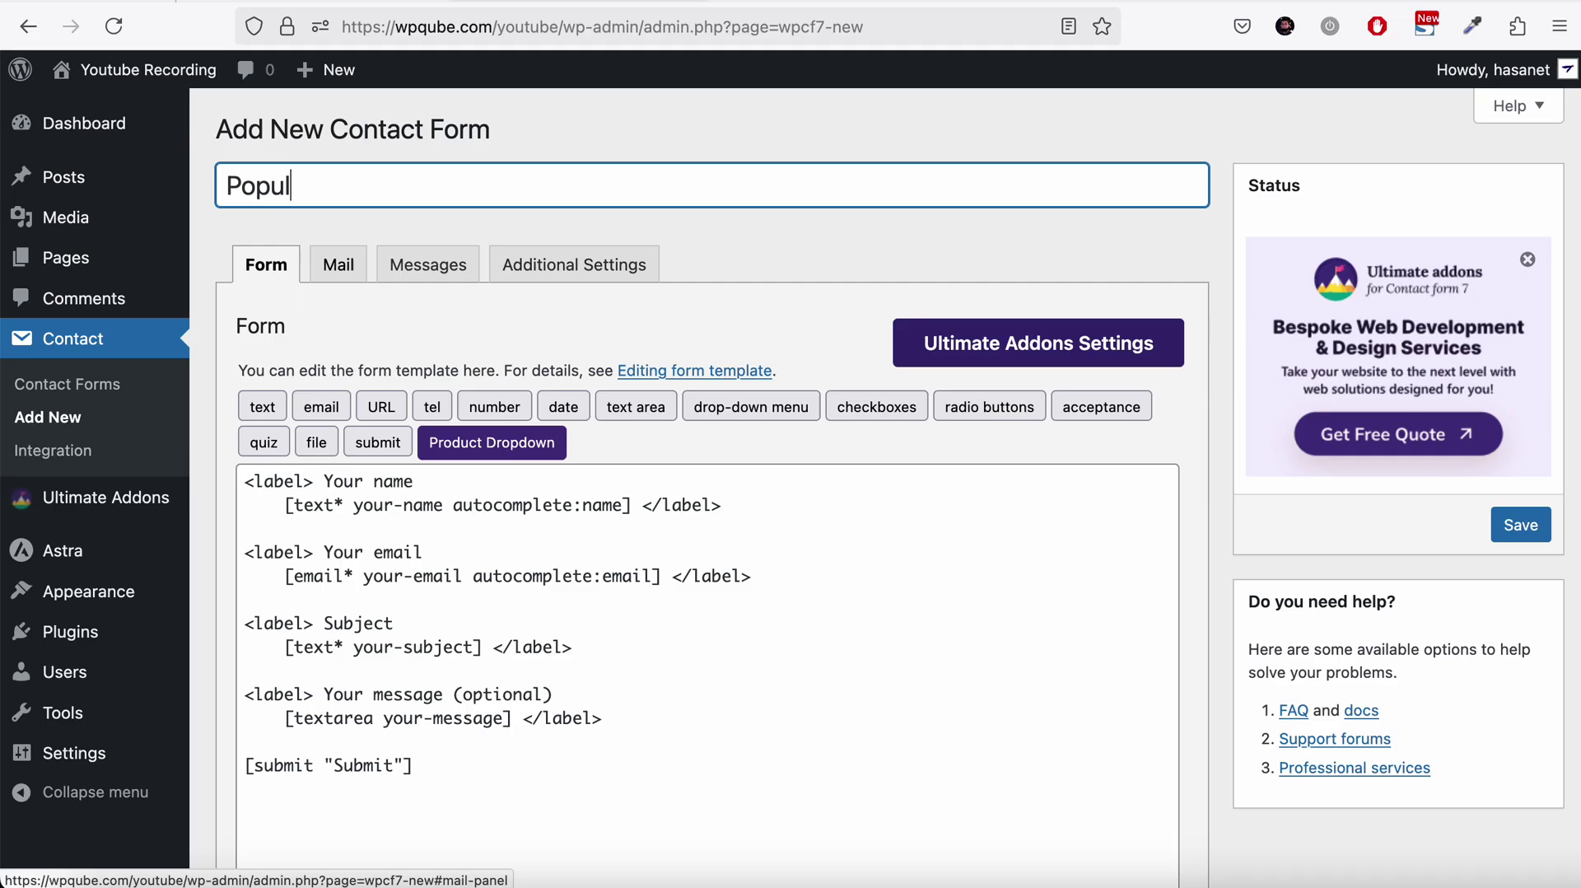
{"action": "type", "text": "ate Field"}
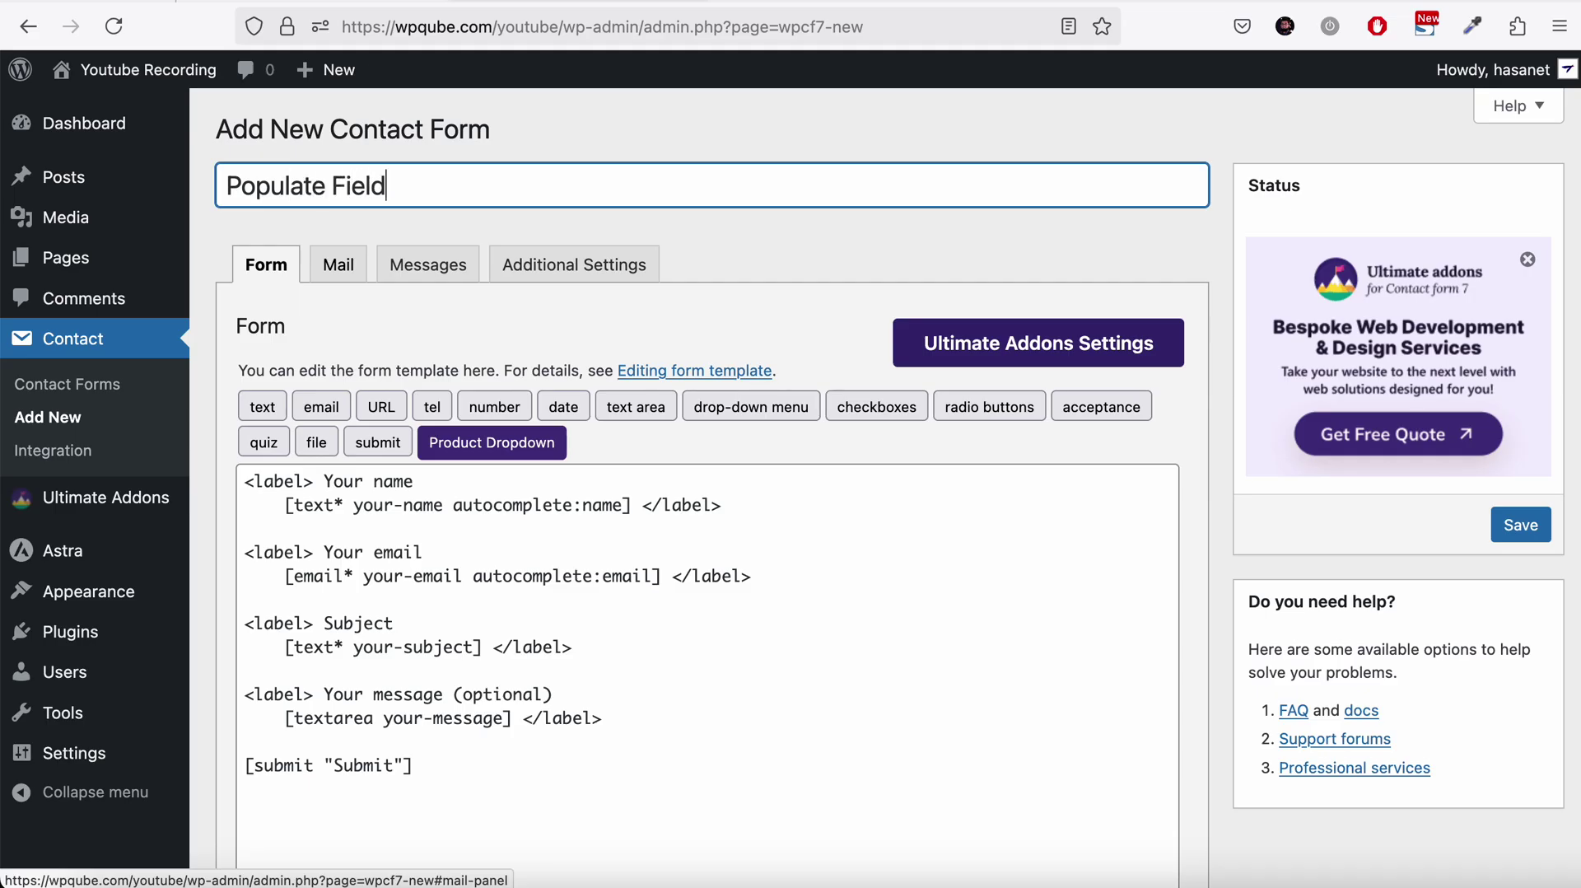
{"action": "left_click", "coordinate": [1496, 532]}
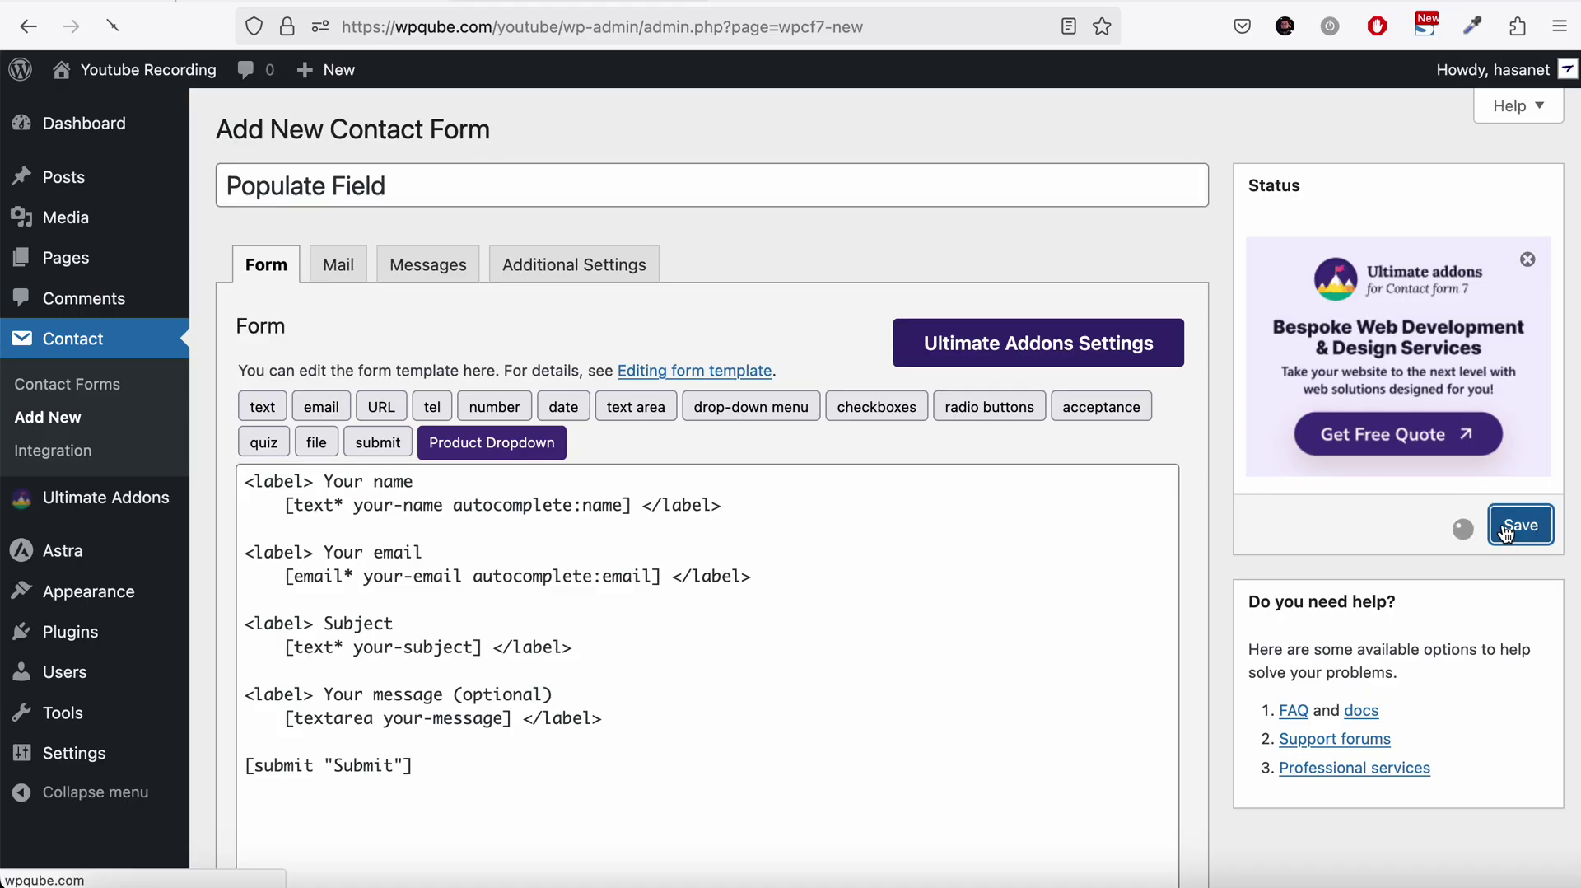
Step: Enable Pre-Populate Field for the Populate Field form and choose Main Form as the other form that receives the data
{"action": "scroll", "coordinate": [937, 543], "scroll_direction": "down", "scroll_amount": 4}
{"action": "scroll", "coordinate": [938, 544], "scroll_direction": "down", "scroll_amount": 10}
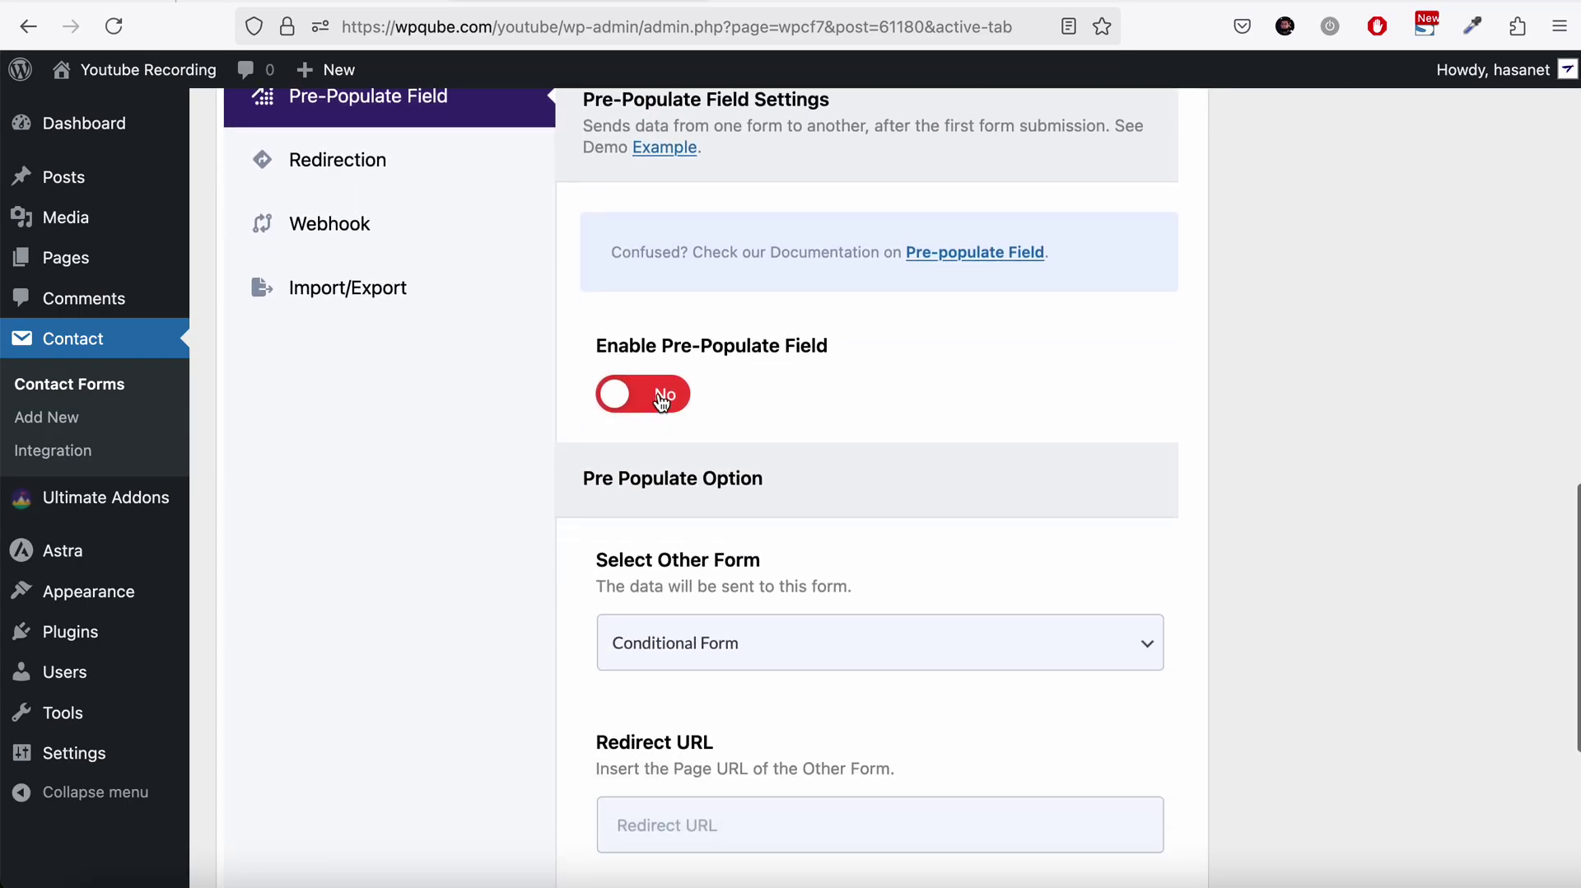
{"action": "left_click", "coordinate": [655, 399]}
{"action": "scroll", "coordinate": [926, 492], "scroll_direction": "down", "scroll_amount": 2}
{"action": "scroll", "coordinate": [928, 502], "scroll_direction": "down", "scroll_amount": 2}
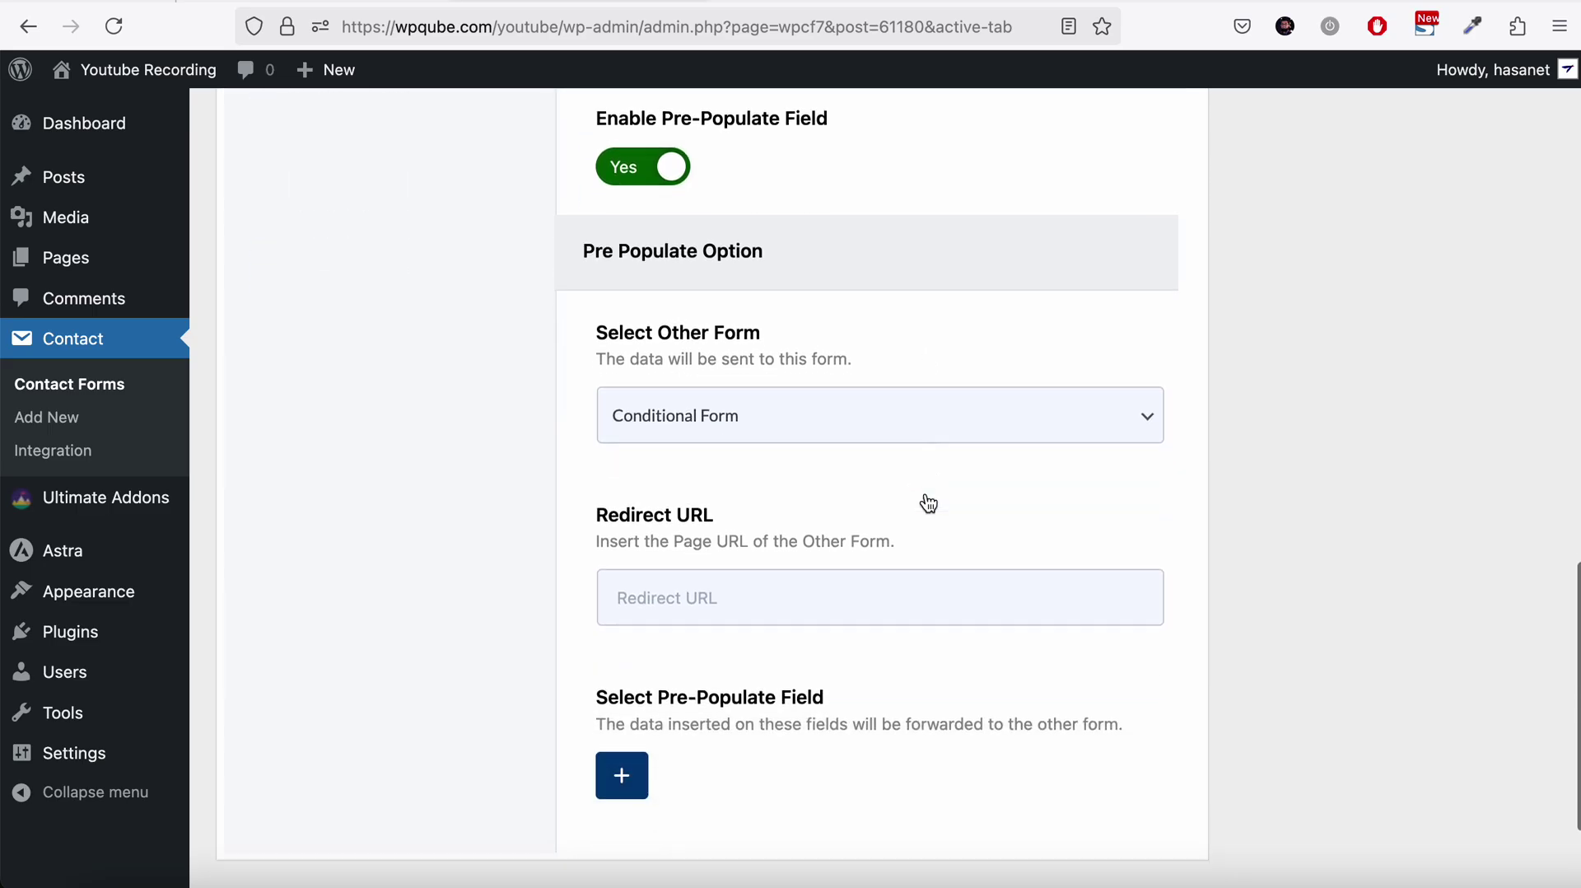
{"action": "left_click", "coordinate": [846, 397]}
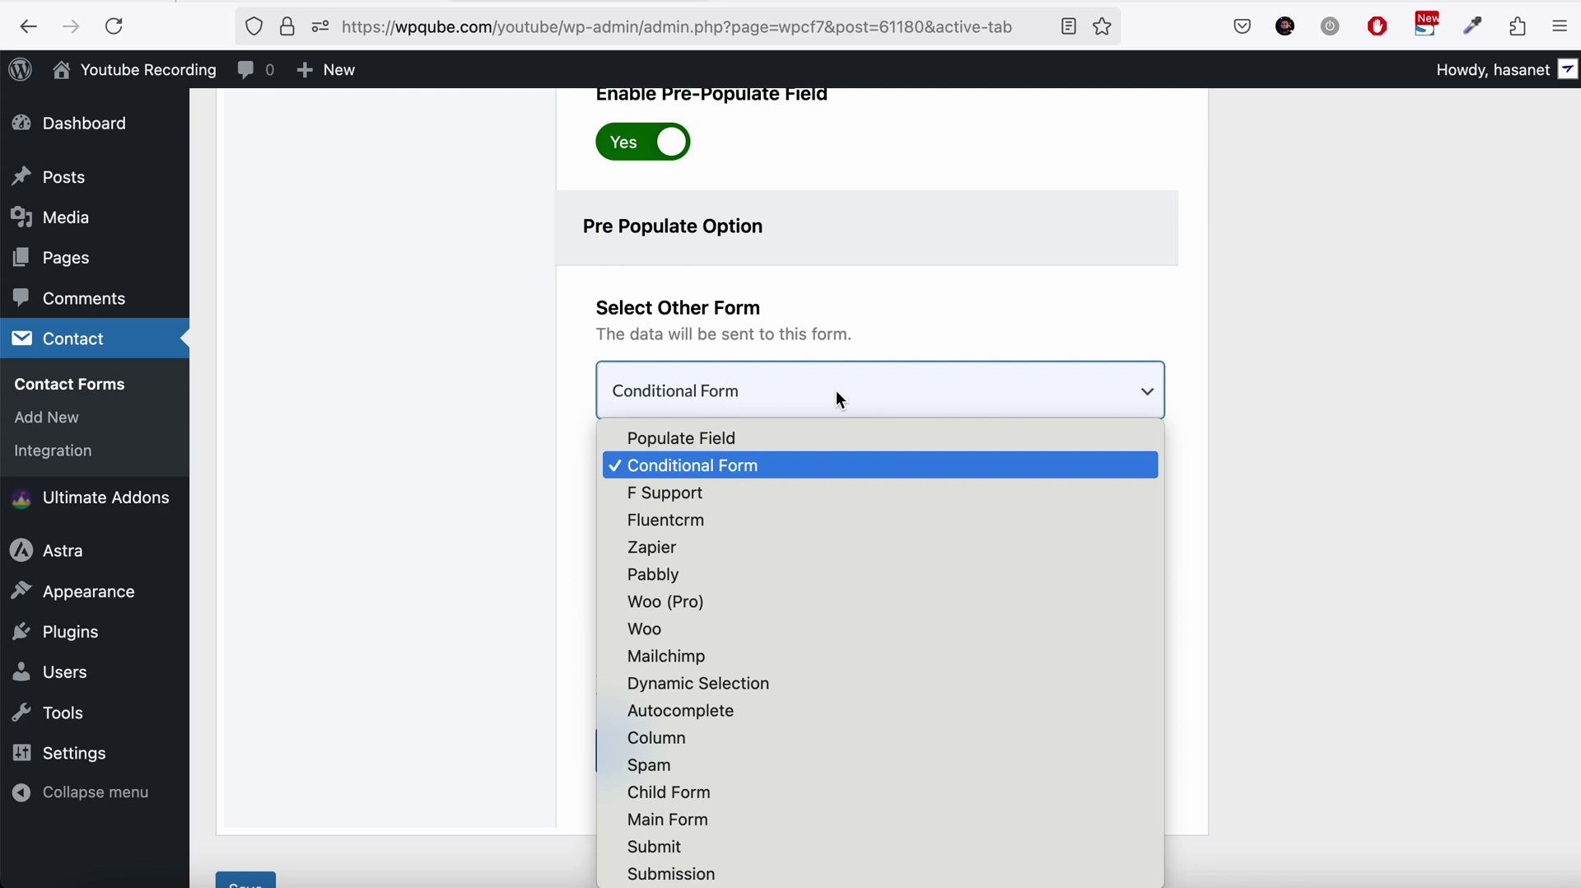
{"action": "left_click", "coordinate": [733, 822]}
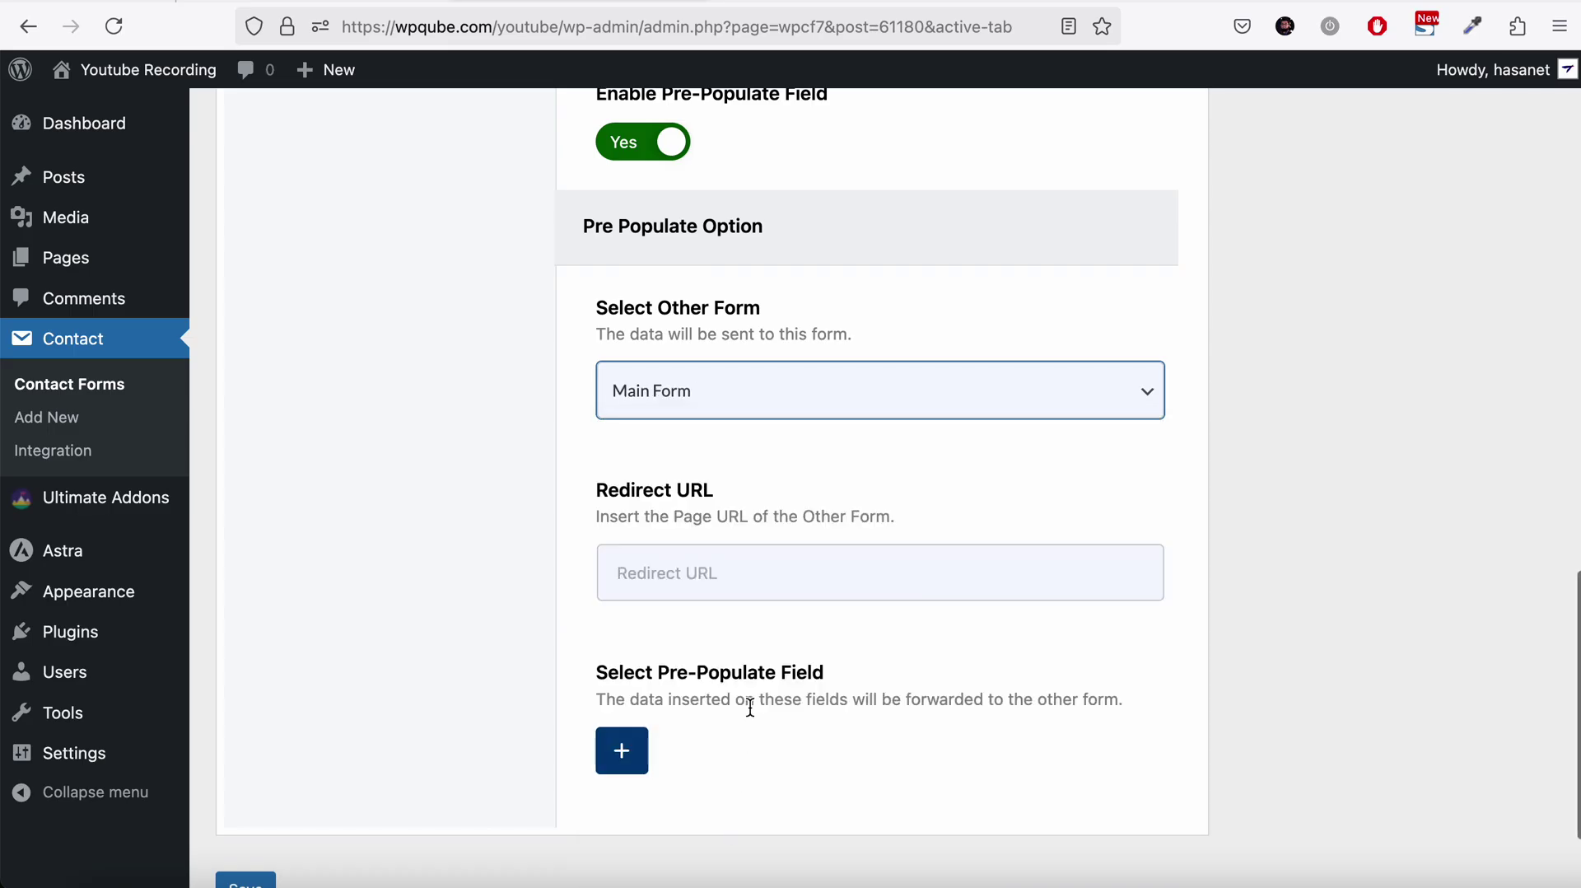
Step: Open the site's pages list in a new tab and view the Main Form page to get its URL
{"action": "left_click", "coordinate": [726, 563]}
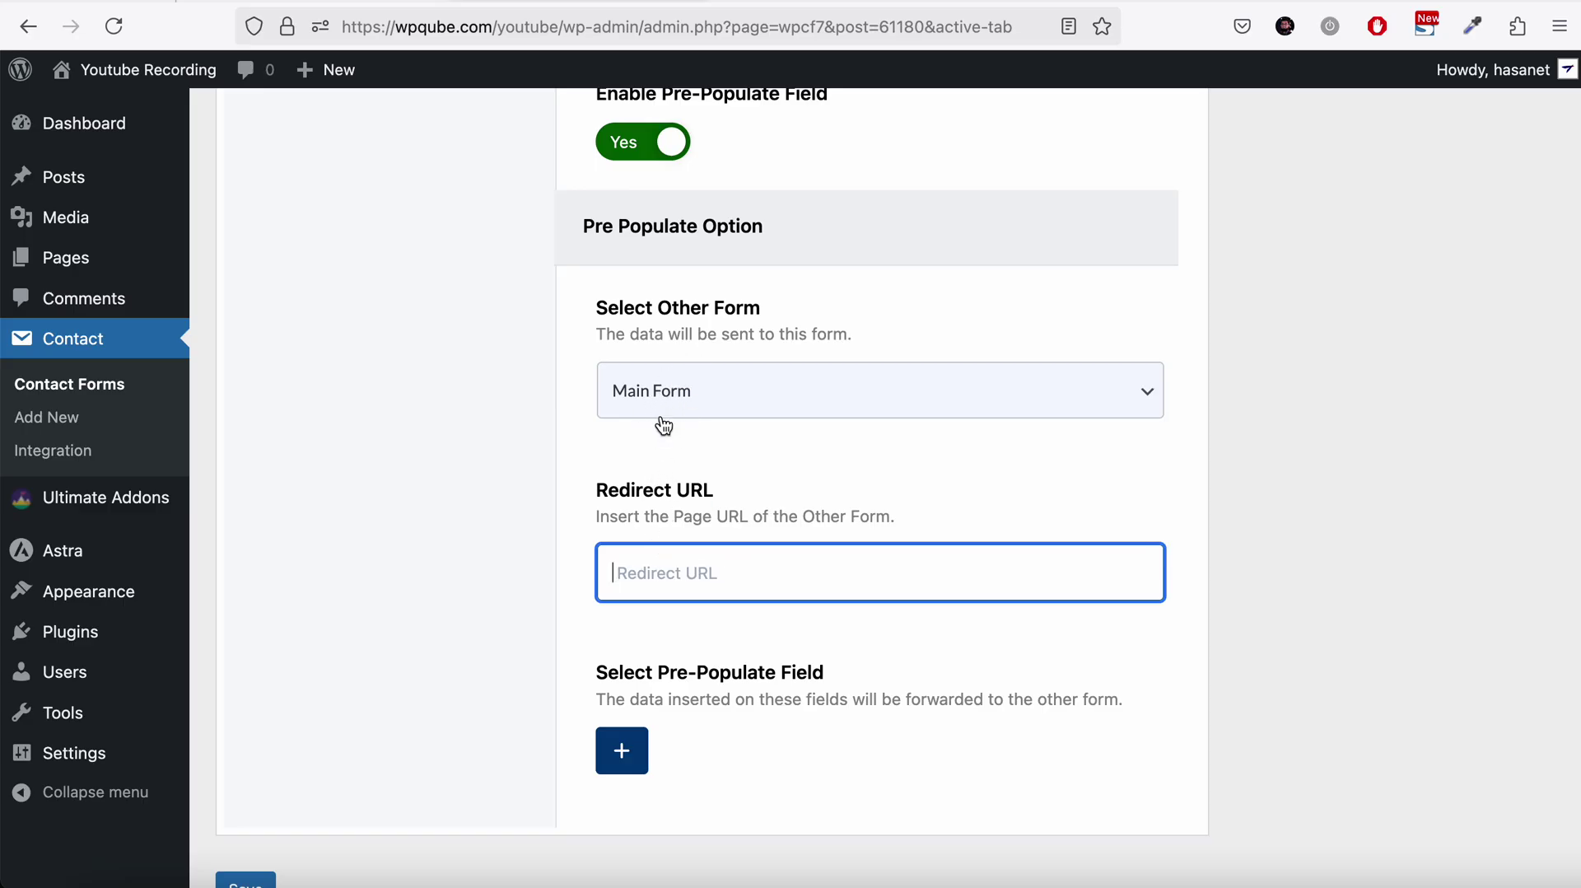
{"action": "left_click", "coordinate": [333, 418]}
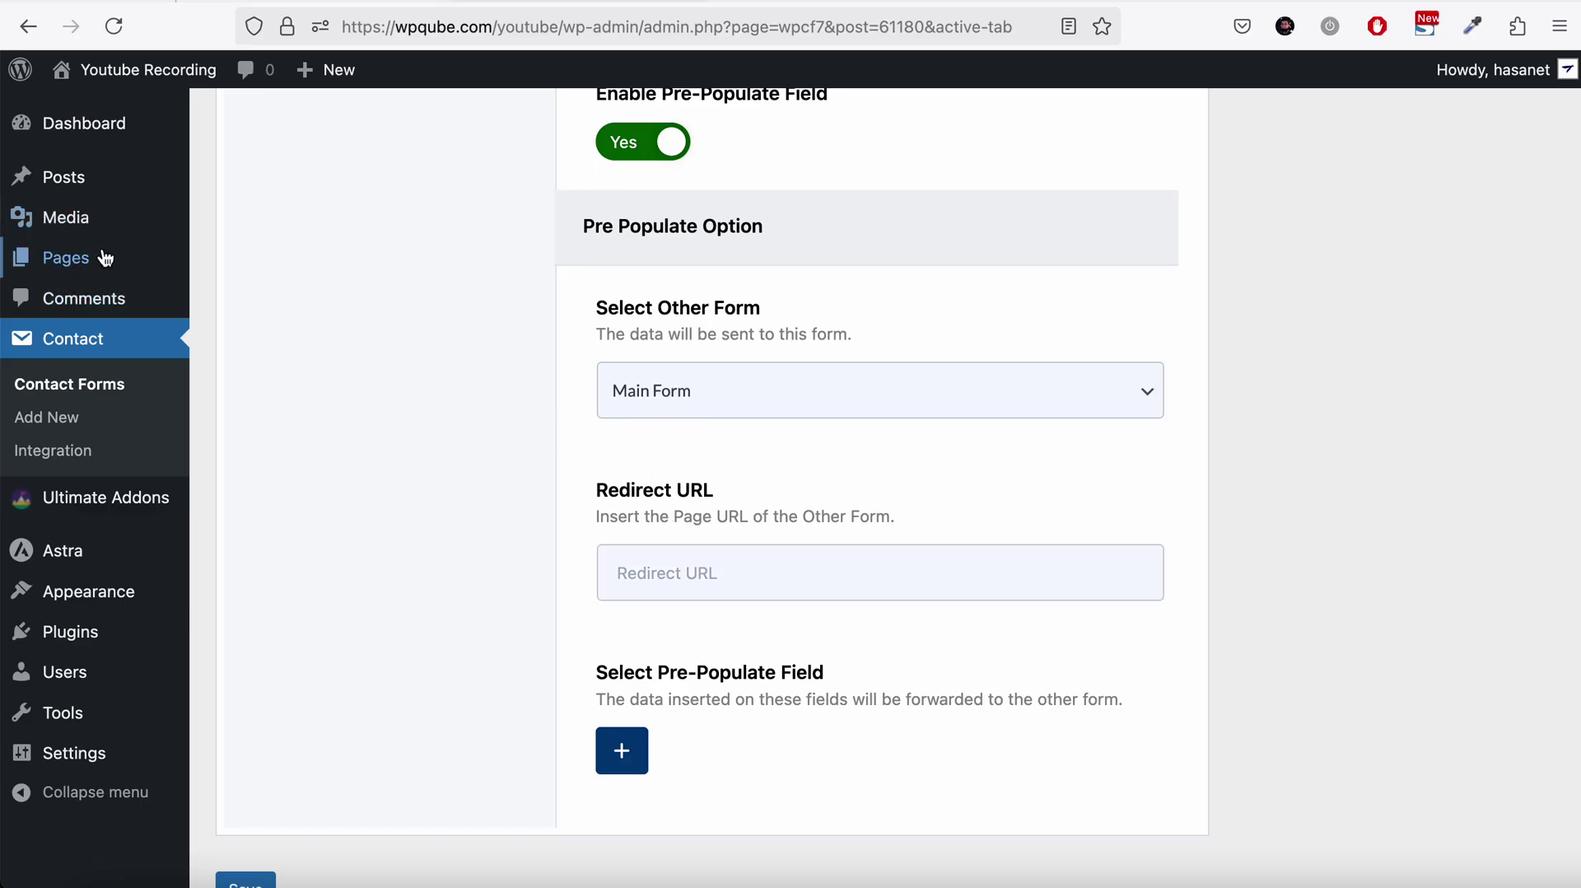
{"action": "right_click", "coordinate": [226, 261]}
{"action": "left_click", "coordinate": [247, 260]}
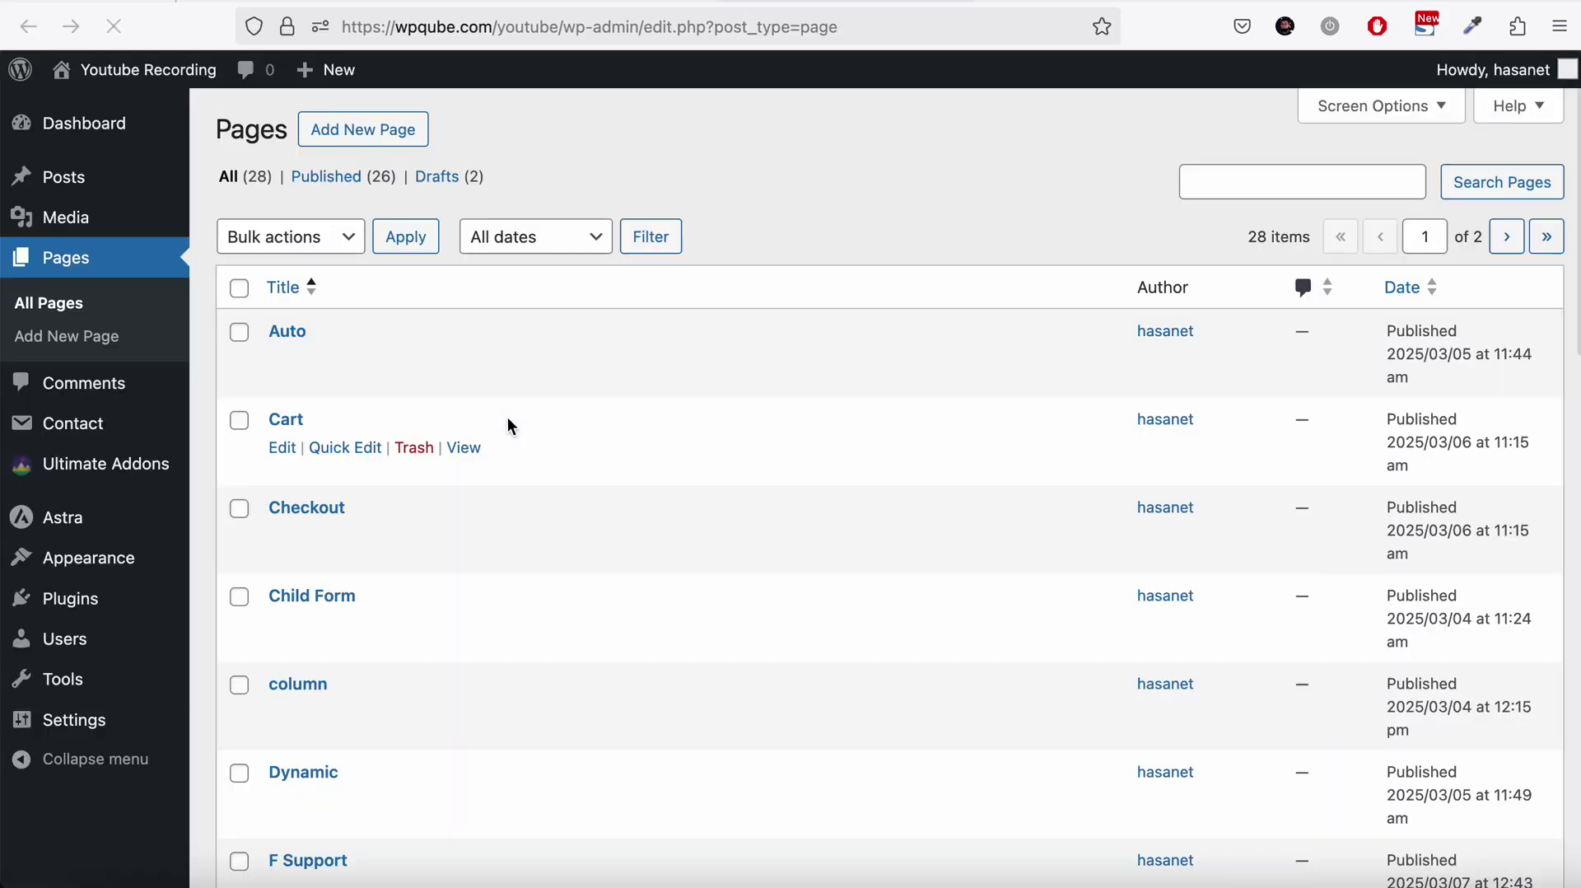
{"action": "scroll", "coordinate": [509, 424], "scroll_direction": "down", "scroll_amount": 15}
{"action": "scroll", "coordinate": [507, 417], "scroll_direction": "up", "scroll_amount": 8}
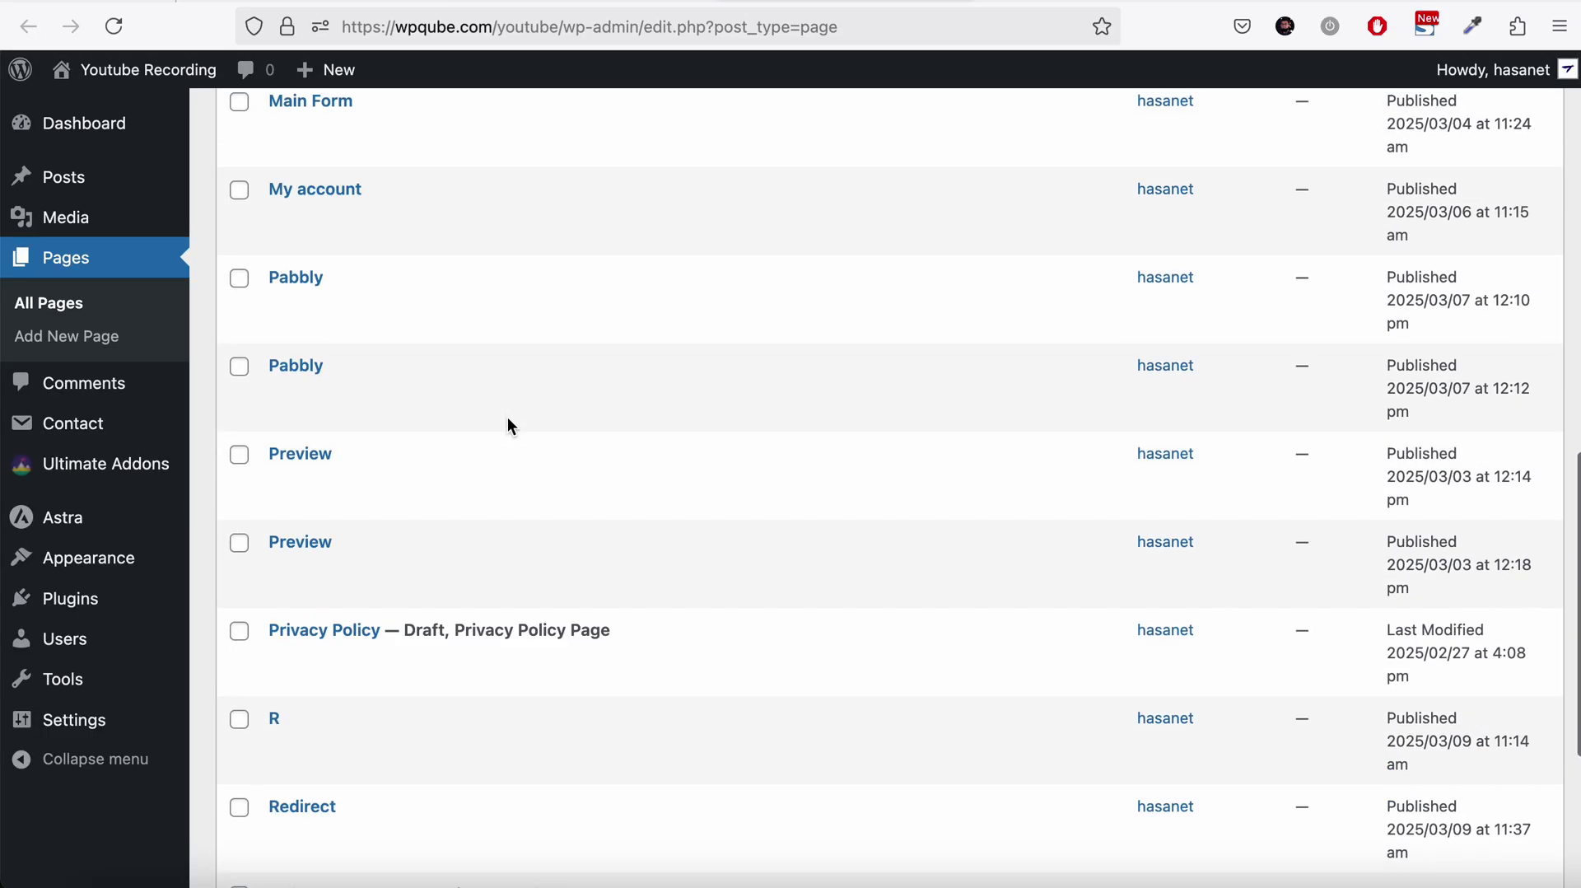
{"action": "left_click", "coordinate": [293, 488]}
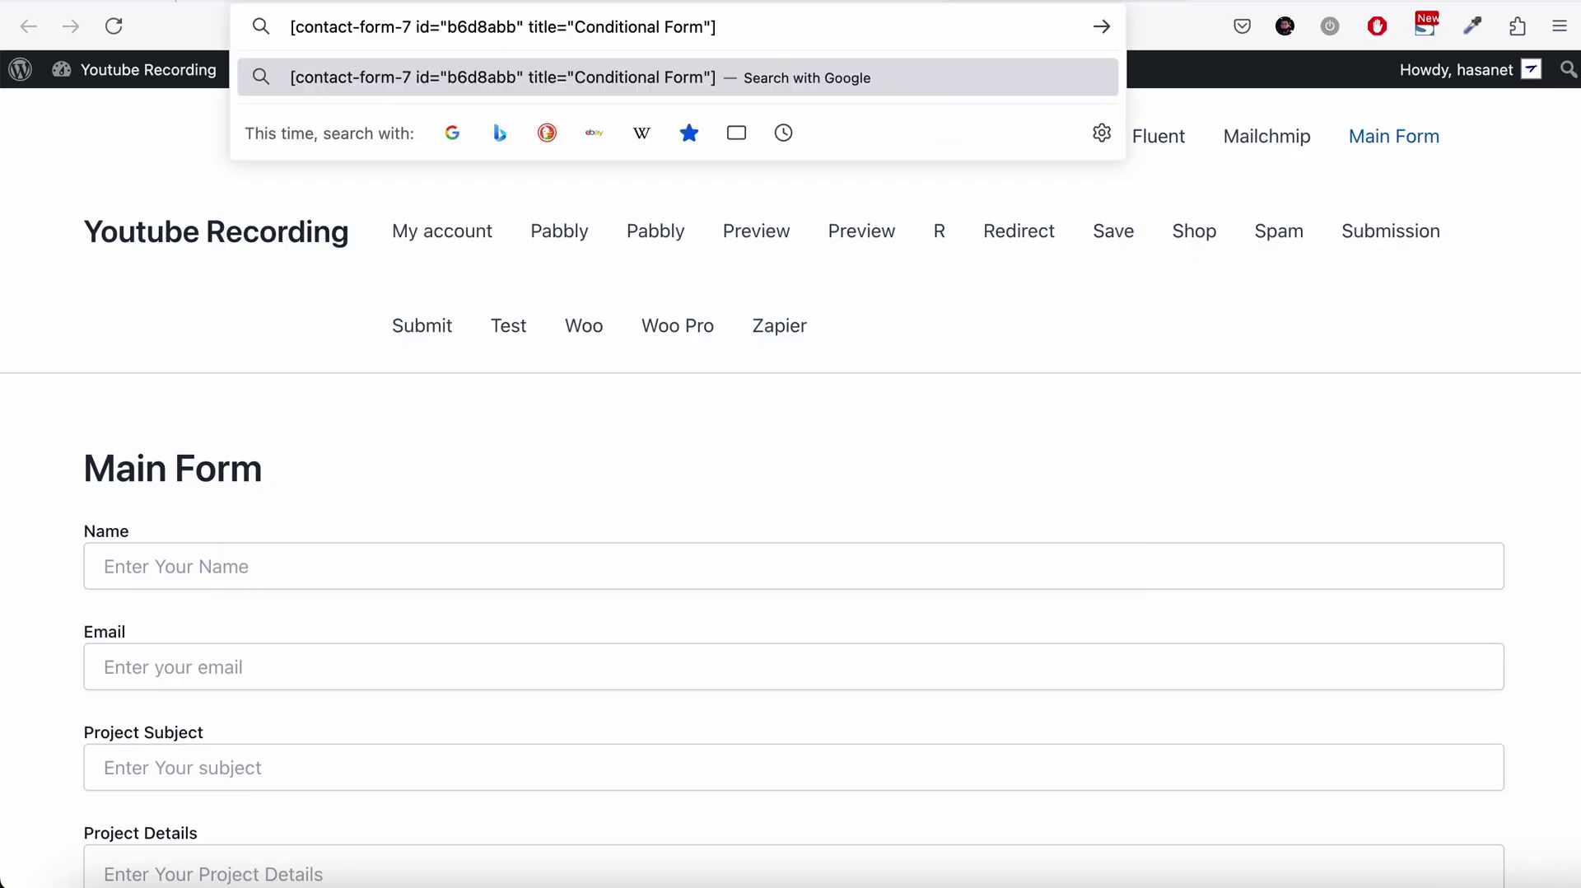
Step: Return to the Populate Field form, set its Redirect URL to [contact-form-7 id="b6d8abb" title="Conditional Form"], and save the form
{"action": "left_click", "coordinate": [791, 1]}
{"action": "left_click", "coordinate": [495, 2]}
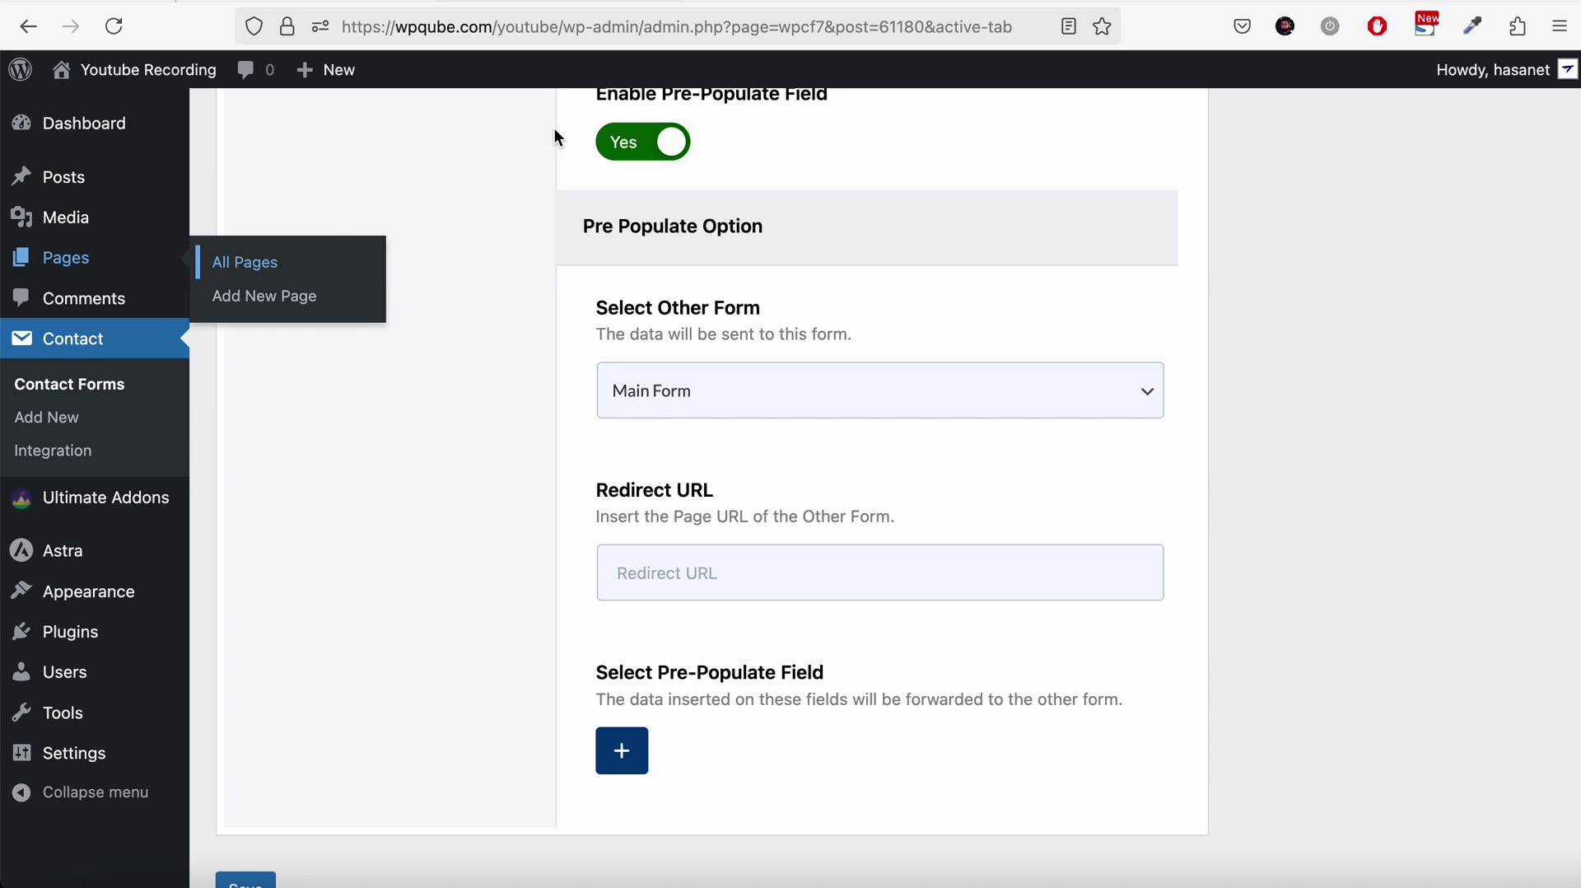
{"action": "left_click", "coordinate": [673, 568]}
{"action": "type", "text": "[contact-form-7 id=\"b6d8abb\" title=\"Conditional Form\"]"}
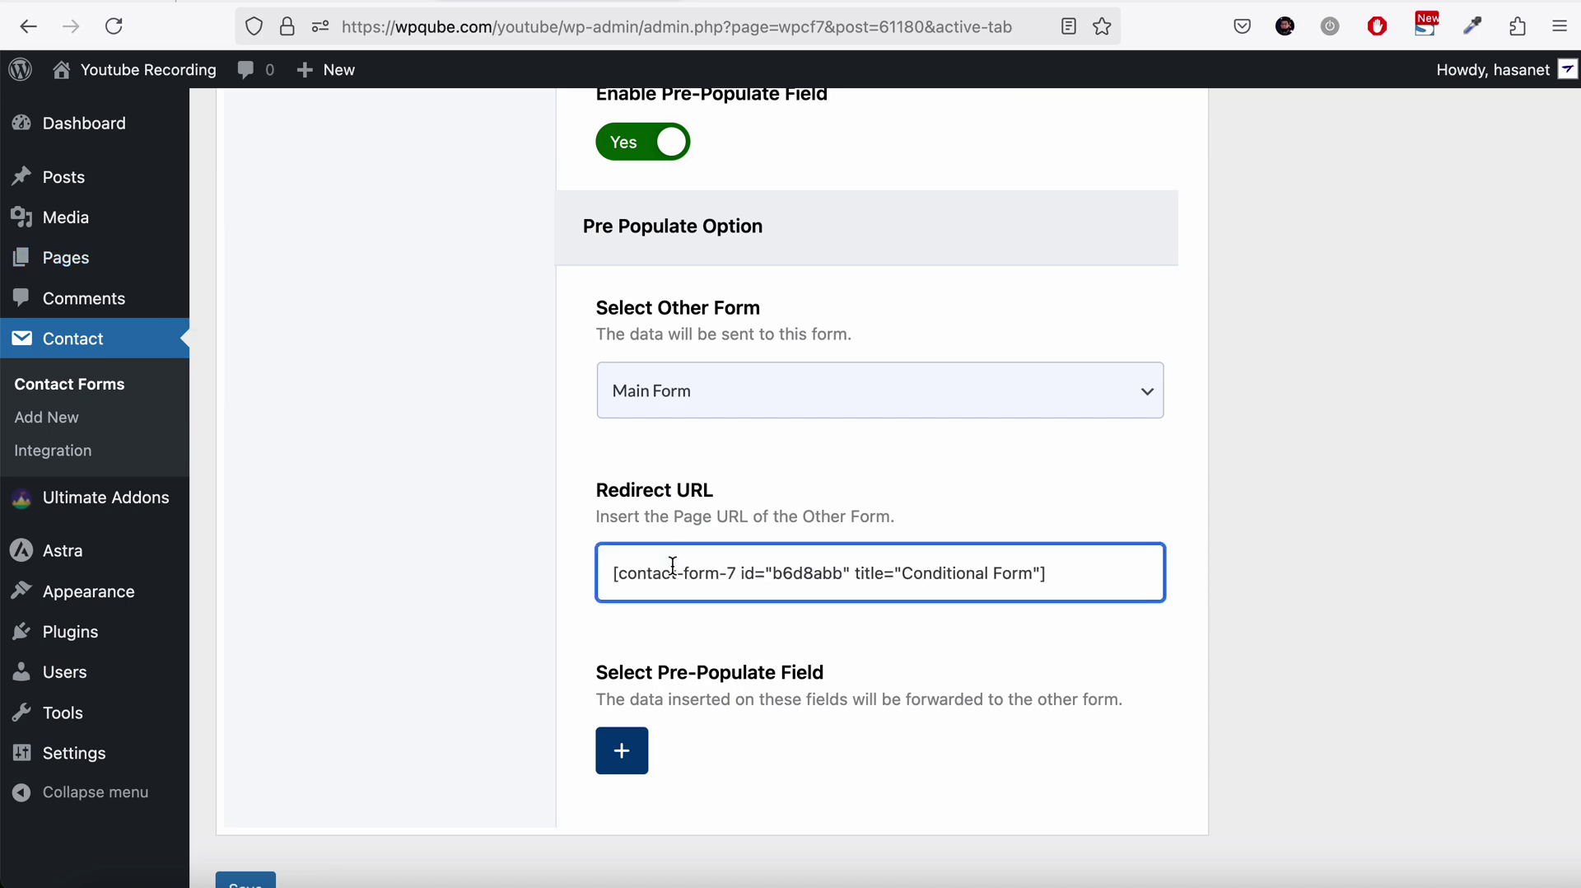
{"action": "scroll", "coordinate": [673, 573], "scroll_direction": "up", "scroll_amount": 15}
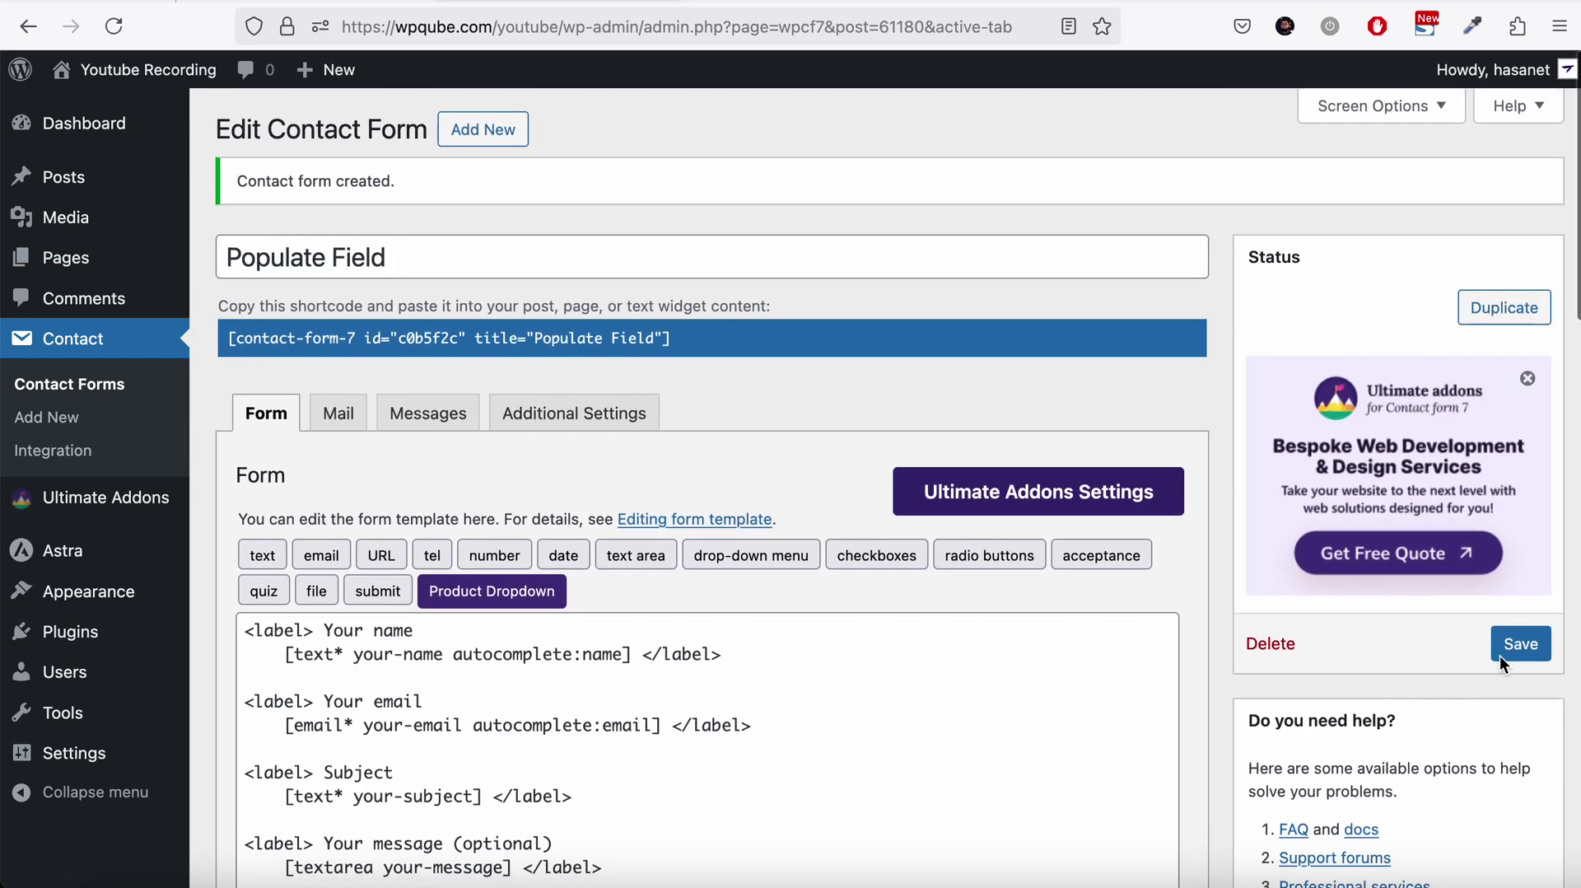
{"action": "left_click", "coordinate": [1537, 640]}
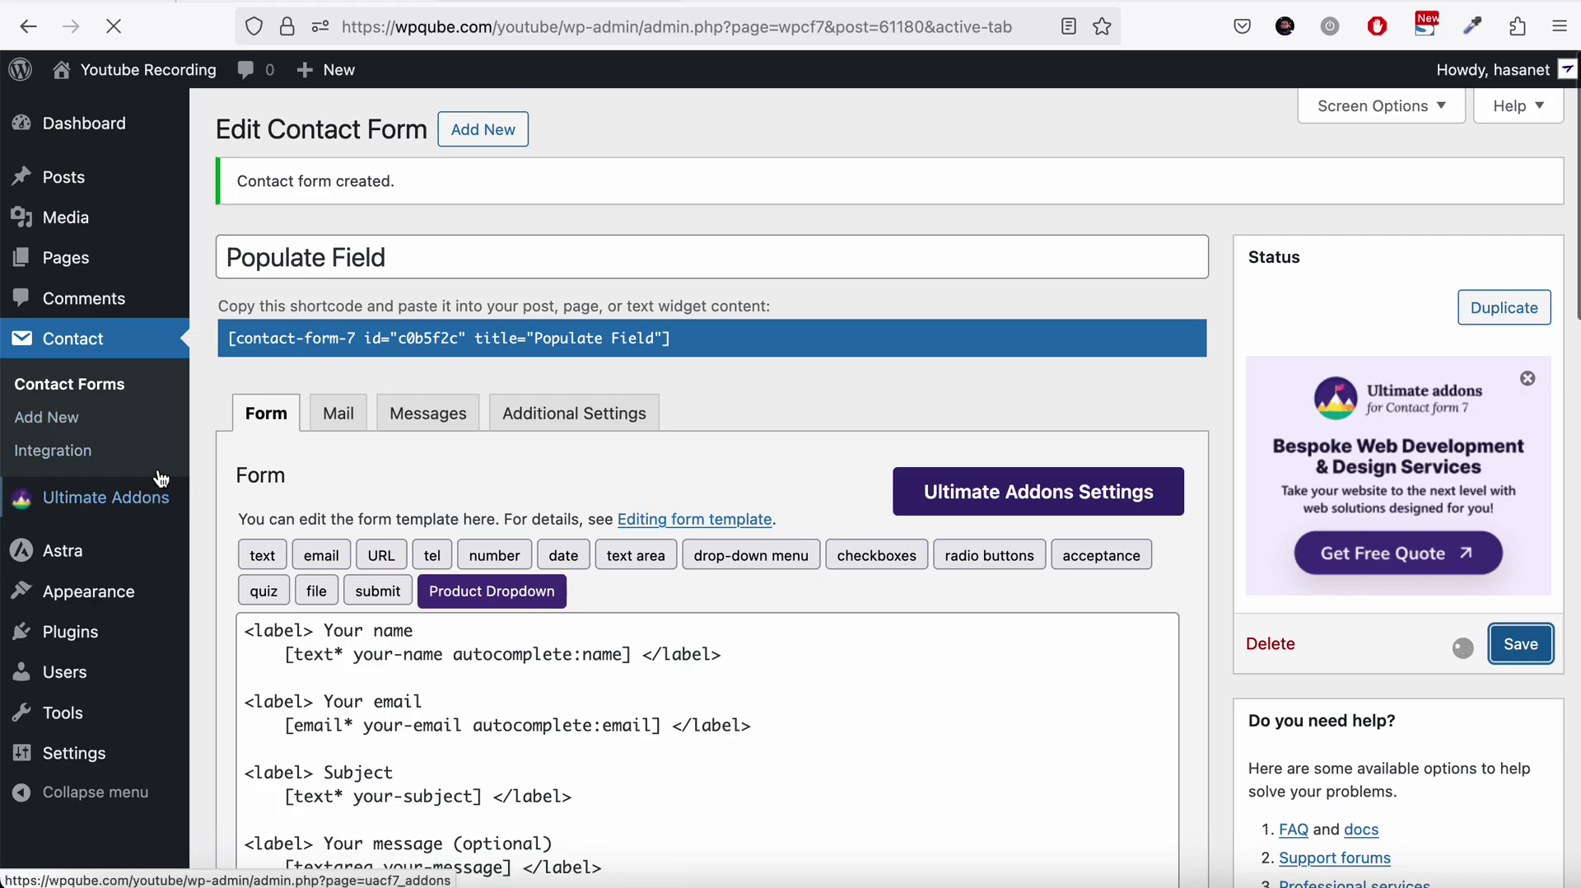
Step: Open the contact forms list in a new tab and open Main Form for editing
{"action": "right_click", "coordinate": [130, 381]}
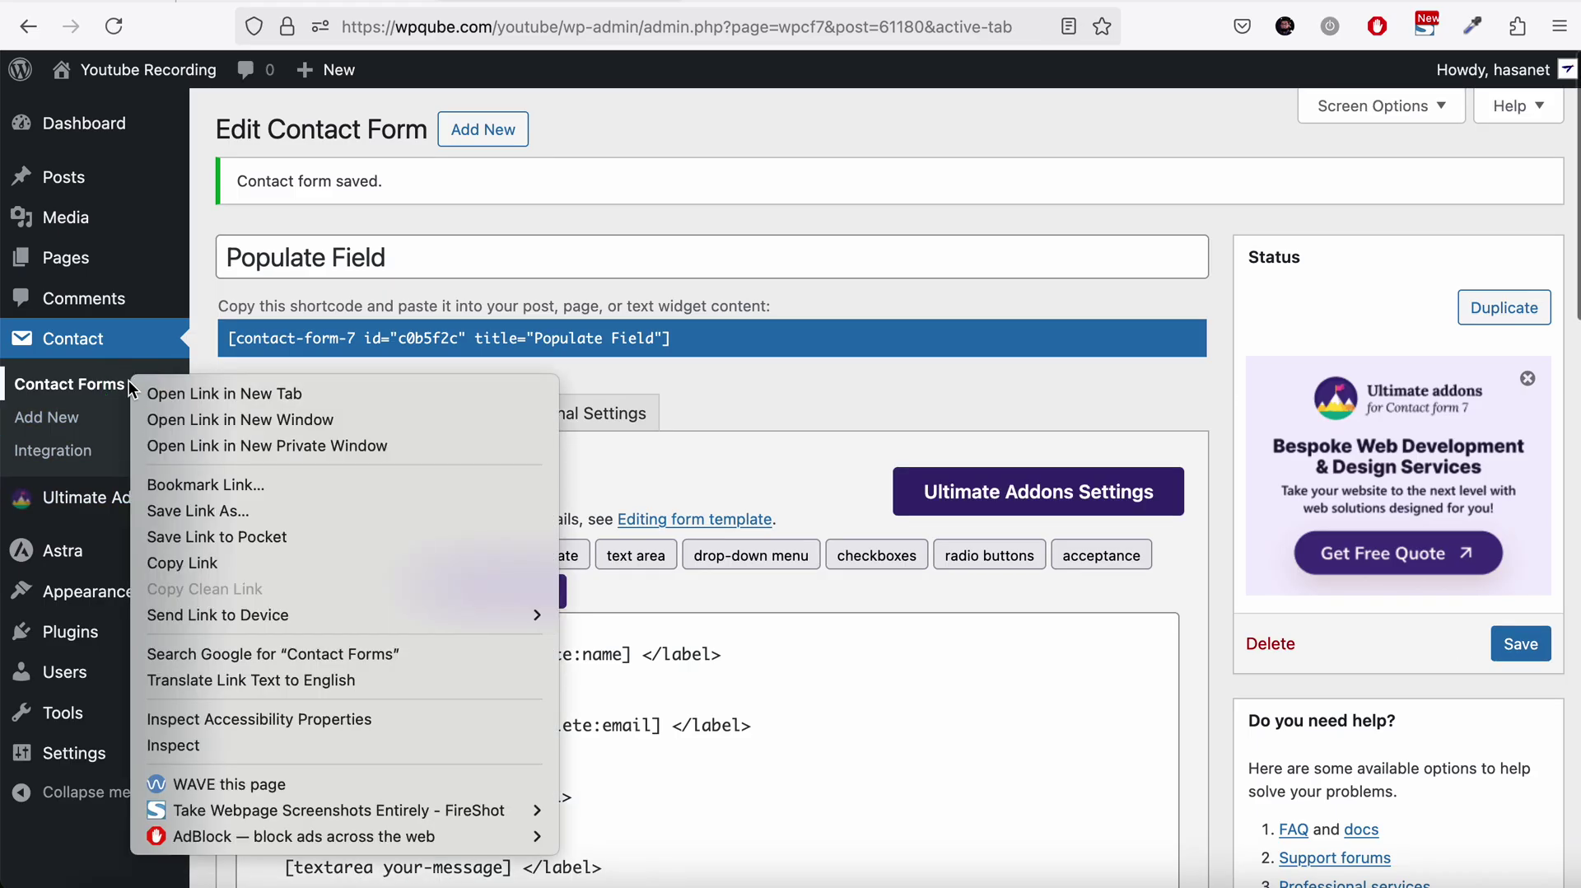
{"action": "left_click", "coordinate": [224, 393]}
{"action": "key", "text": "ctrl+Tab"}
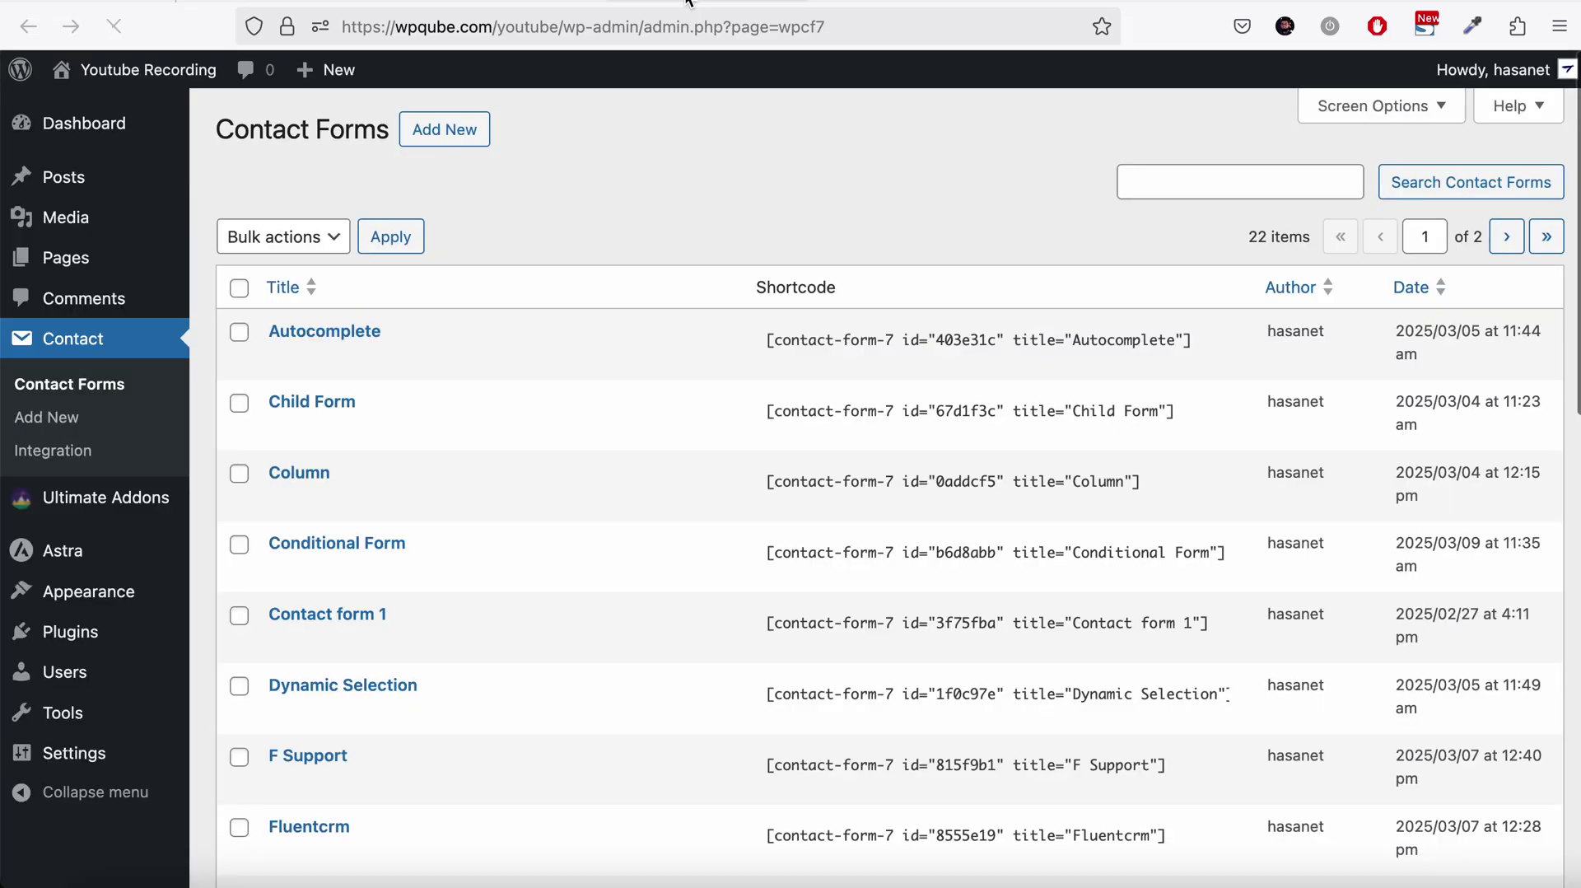
{"action": "scroll", "coordinate": [547, 352], "scroll_direction": "down", "scroll_amount": 5}
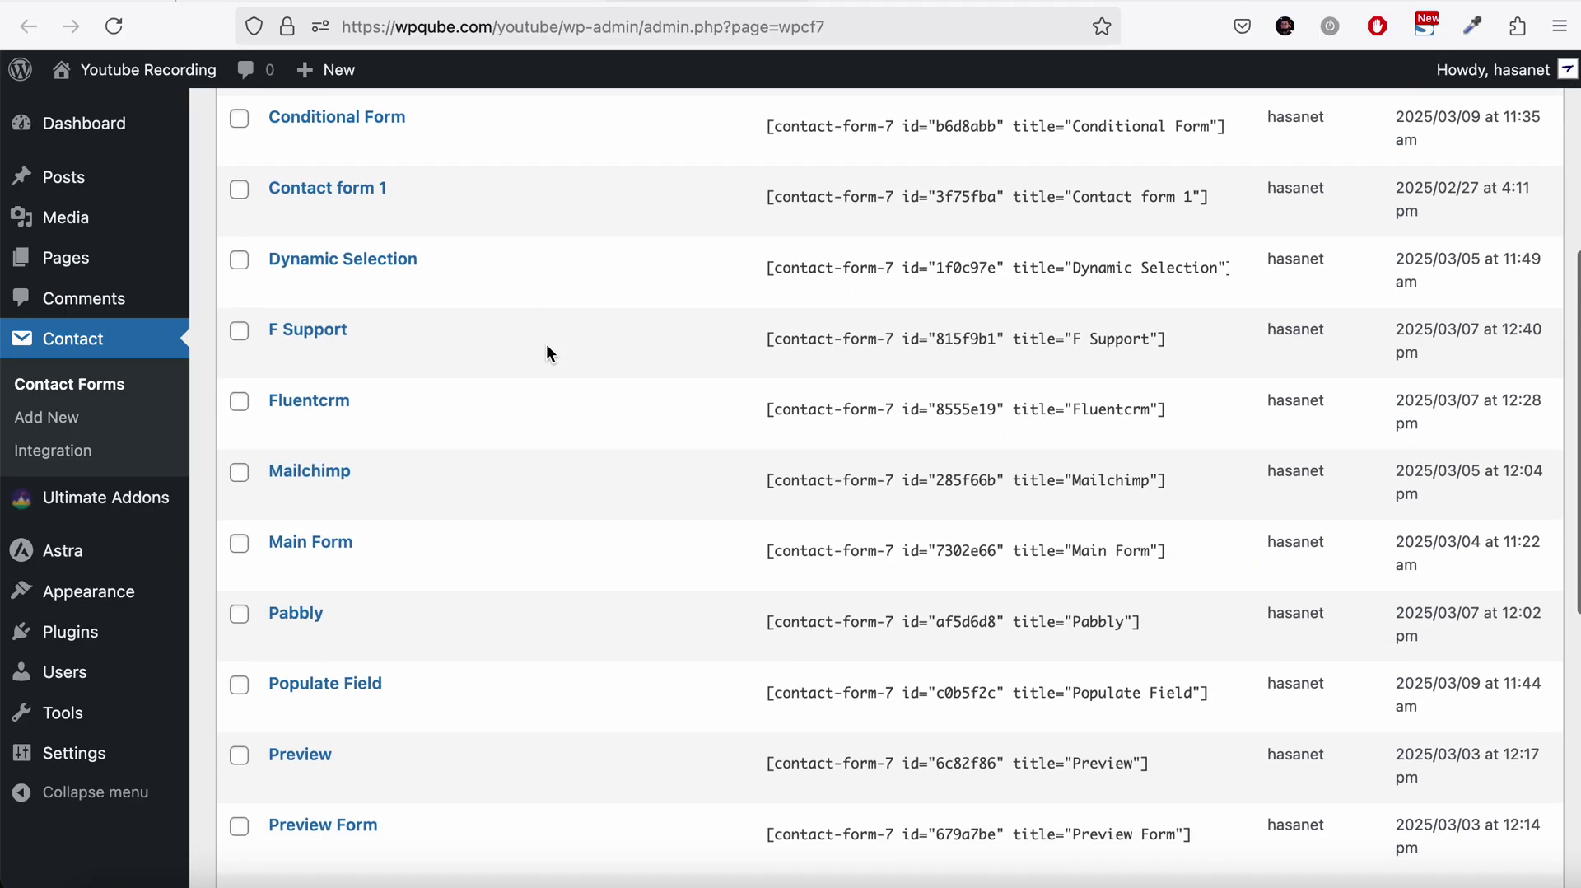
{"action": "left_click", "coordinate": [282, 570]}
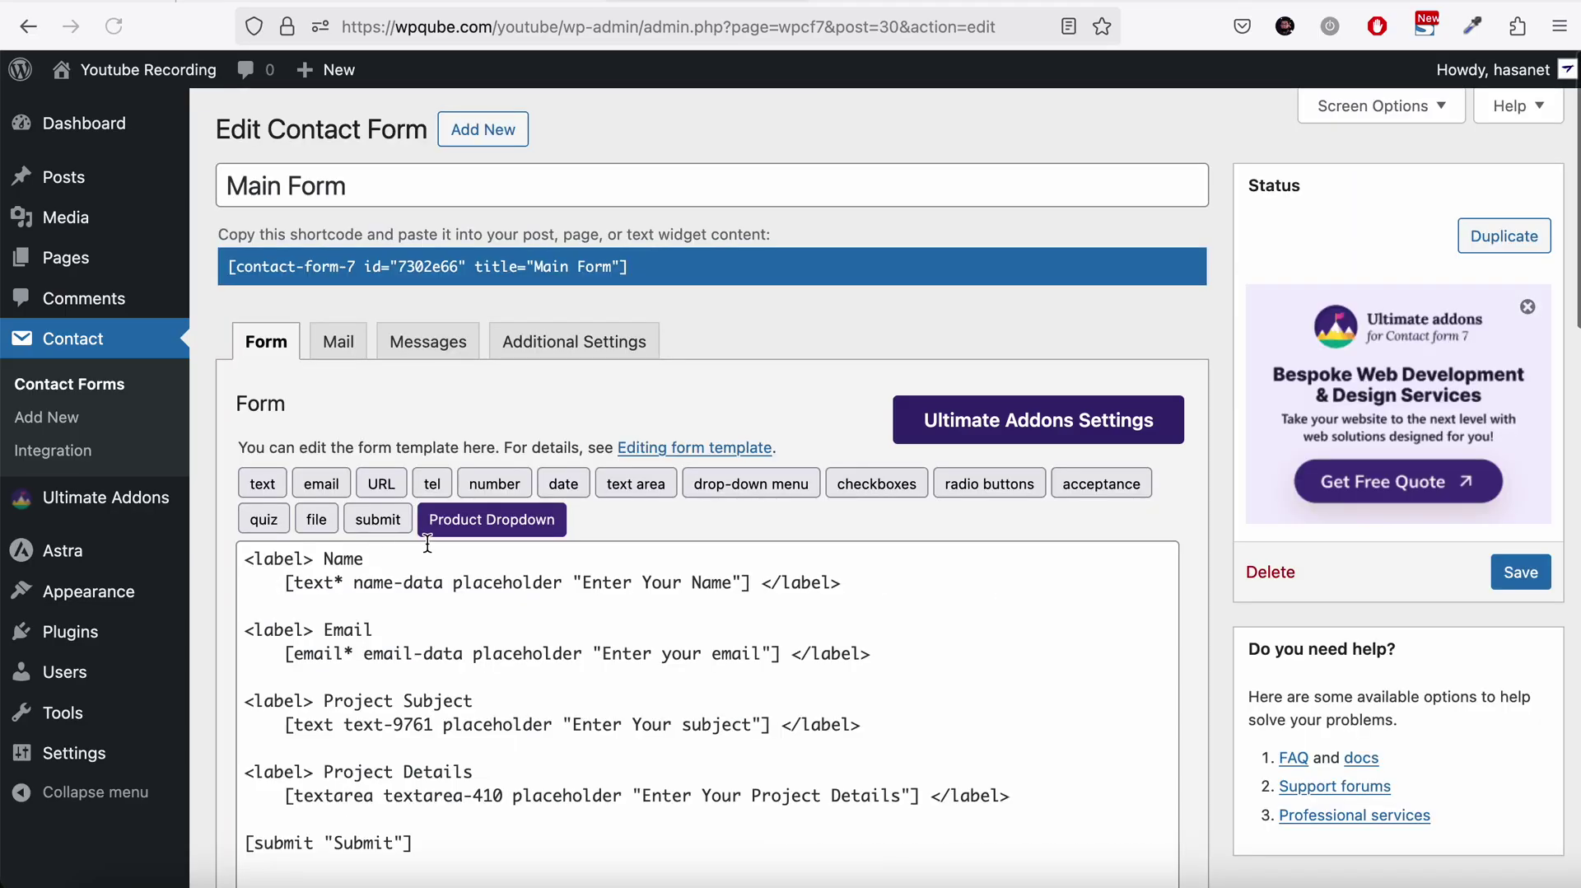
Step: Copy Main Form's entire form template and replace the Populate Field form's template with it
{"action": "scroll", "coordinate": [427, 544], "scroll_direction": "down", "scroll_amount": 3}
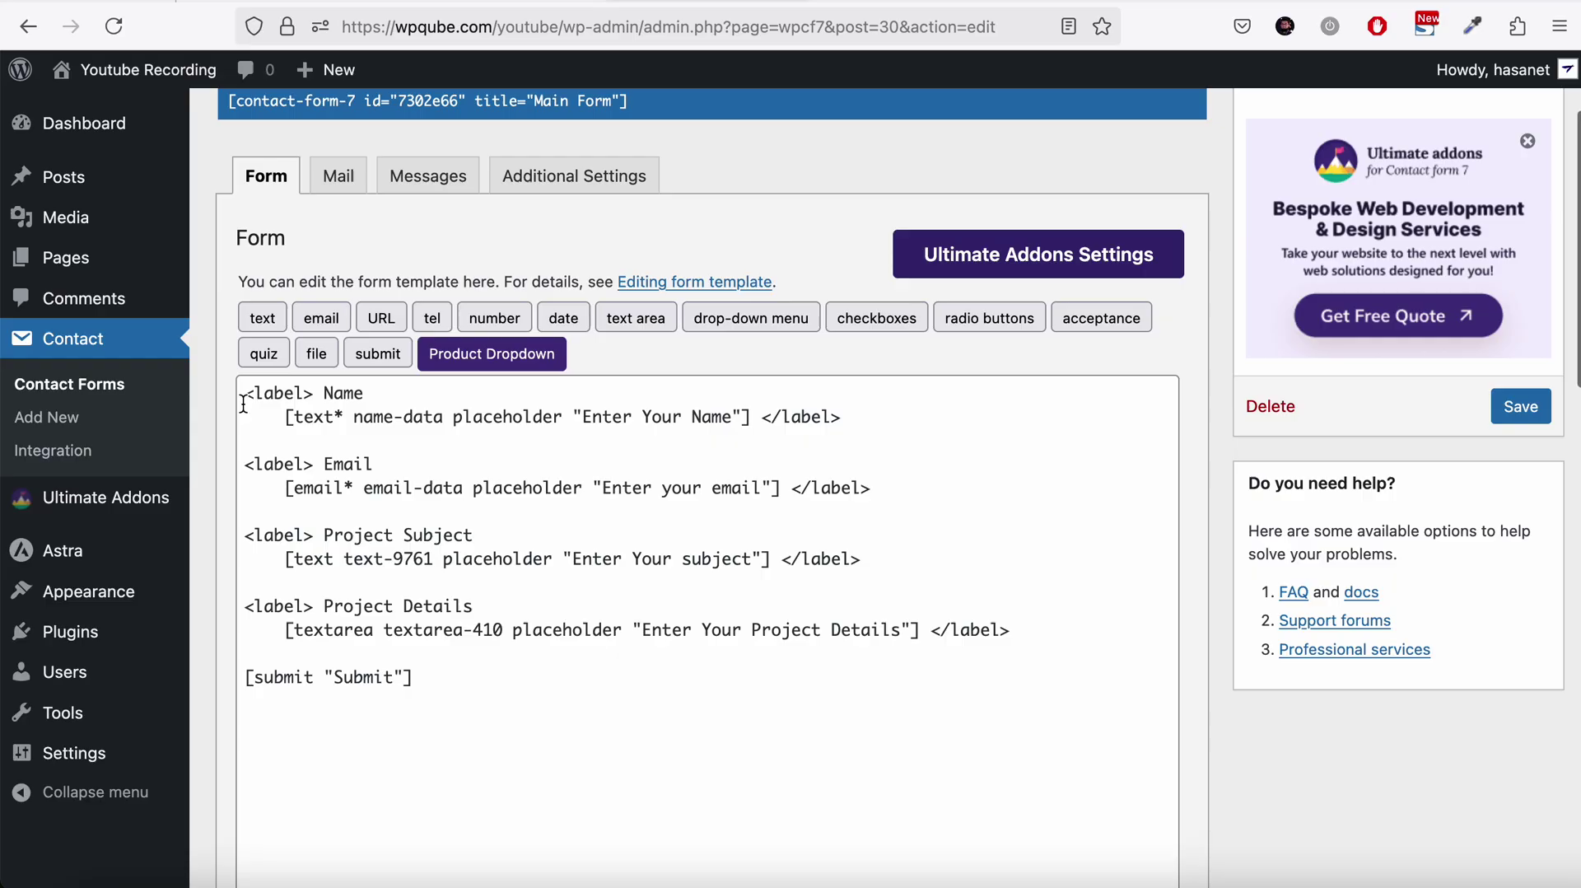
{"action": "left_click", "coordinate": [242, 400]}
{"action": "left_click_drag", "start_coordinate": [242, 401], "coordinate": [544, 697]}
{"action": "key", "text": "ctrl+c"}
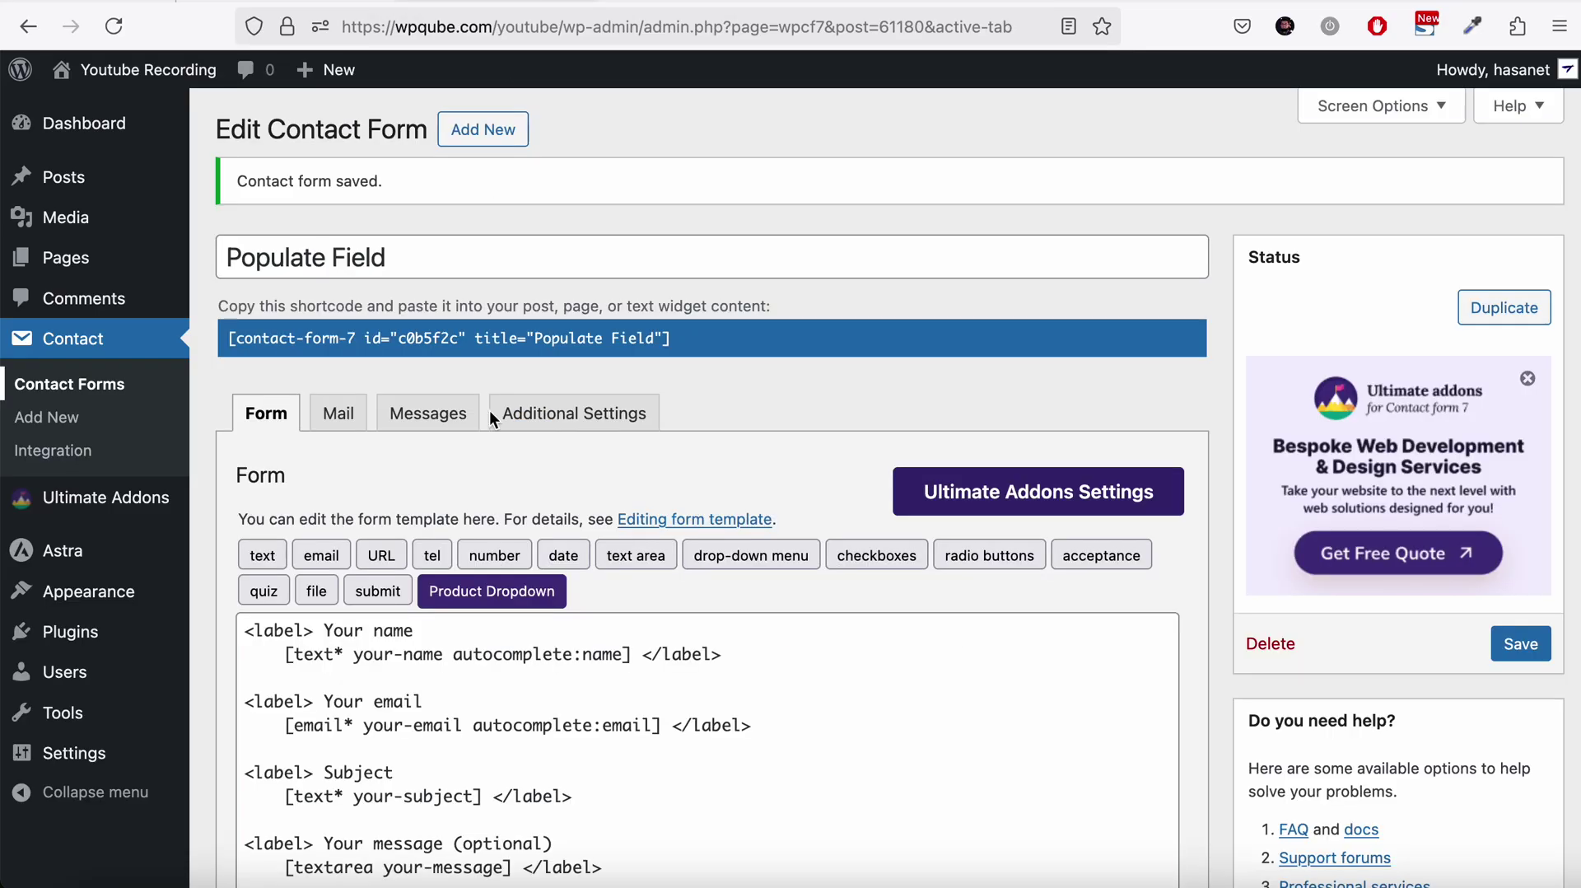
{"action": "left_click", "coordinate": [490, 696]}
{"action": "key", "text": "ctrl+a"}
{"action": "key", "text": "ctrl+v"}
{"action": "scroll", "coordinate": [490, 696], "scroll_direction": "down", "scroll_amount": 3}
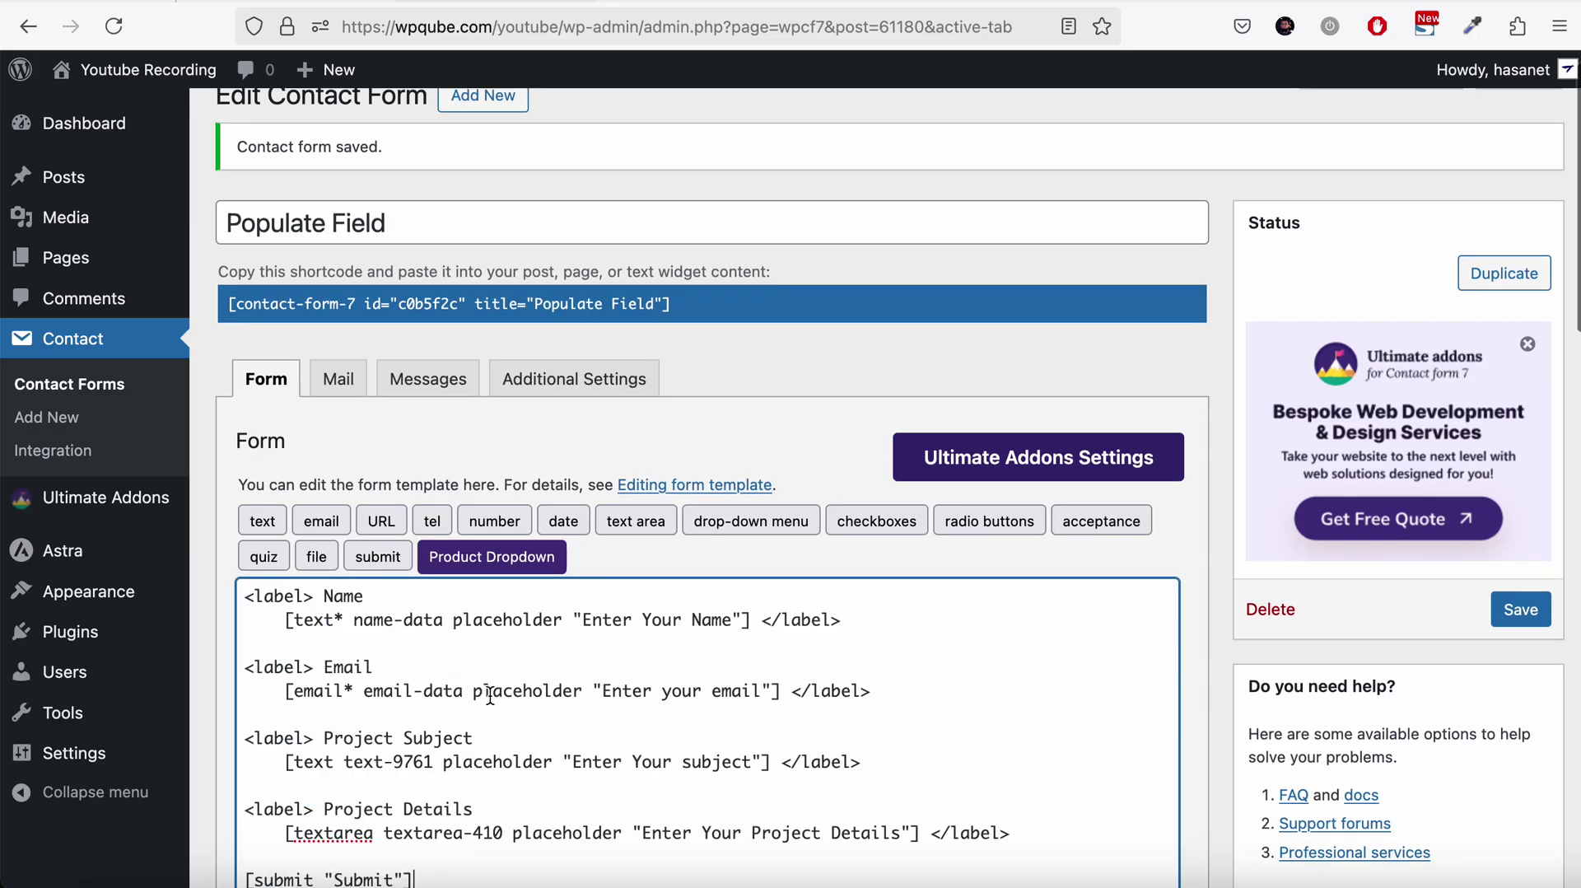
{"action": "scroll", "coordinate": [490, 696], "scroll_direction": "up", "scroll_amount": 2}
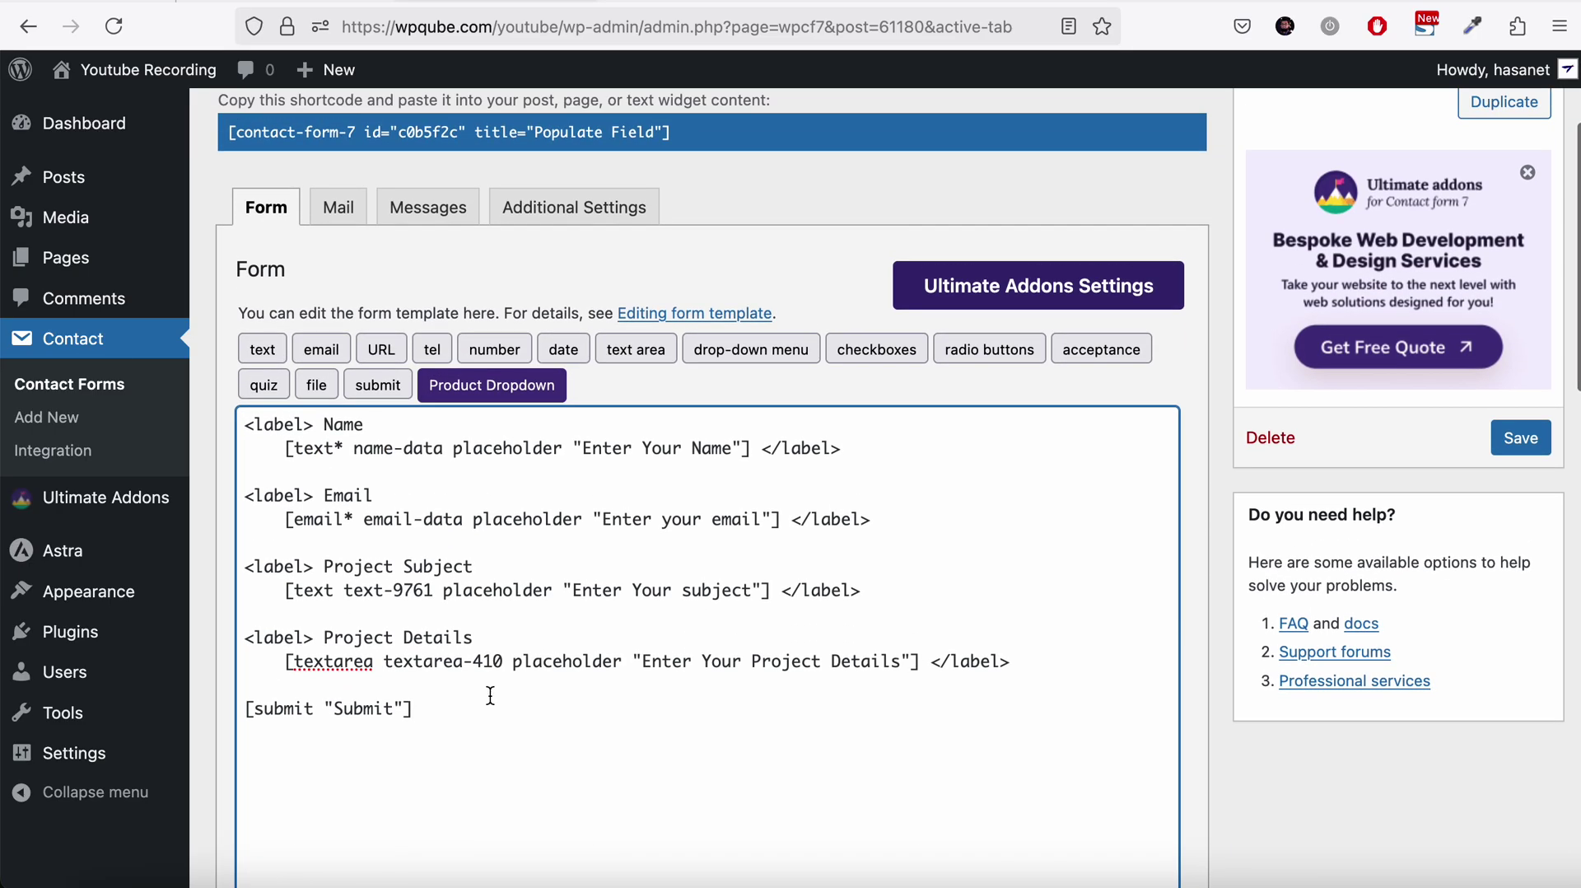
Step: Delete the Project Subject and Project Details fields from the Populate Field template, leaving Name, Email and the submit tag
{"action": "left_click_drag", "start_coordinate": [247, 589], "coordinate": [1051, 682]}
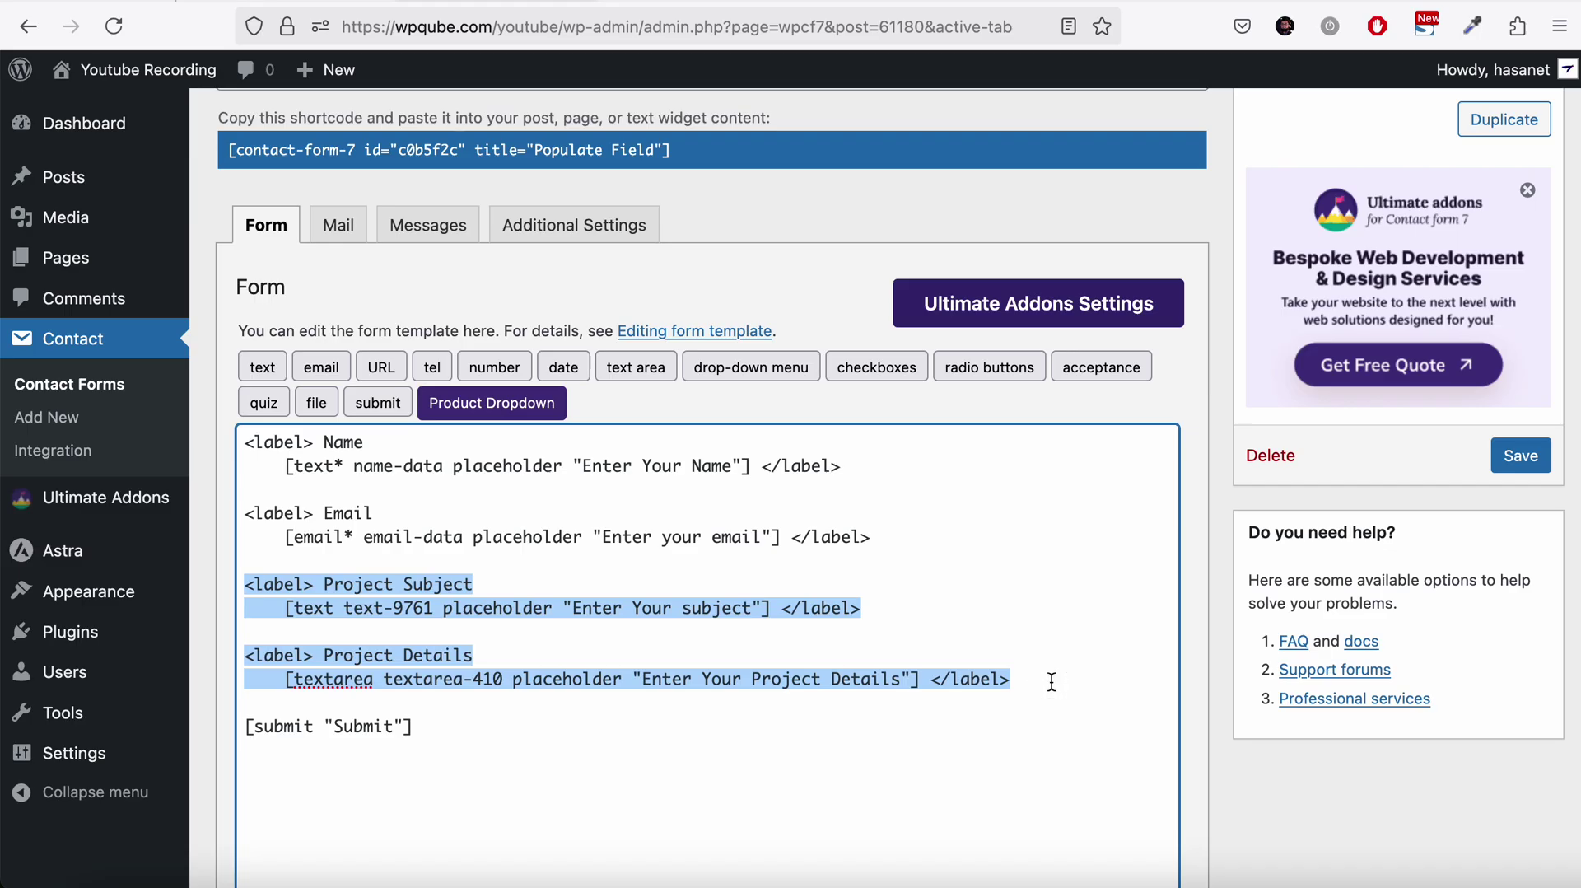
{"action": "key", "text": "BackSpace"}
{"action": "key", "text": "BackSpace"}
{"action": "key", "text": "BackSpace"}
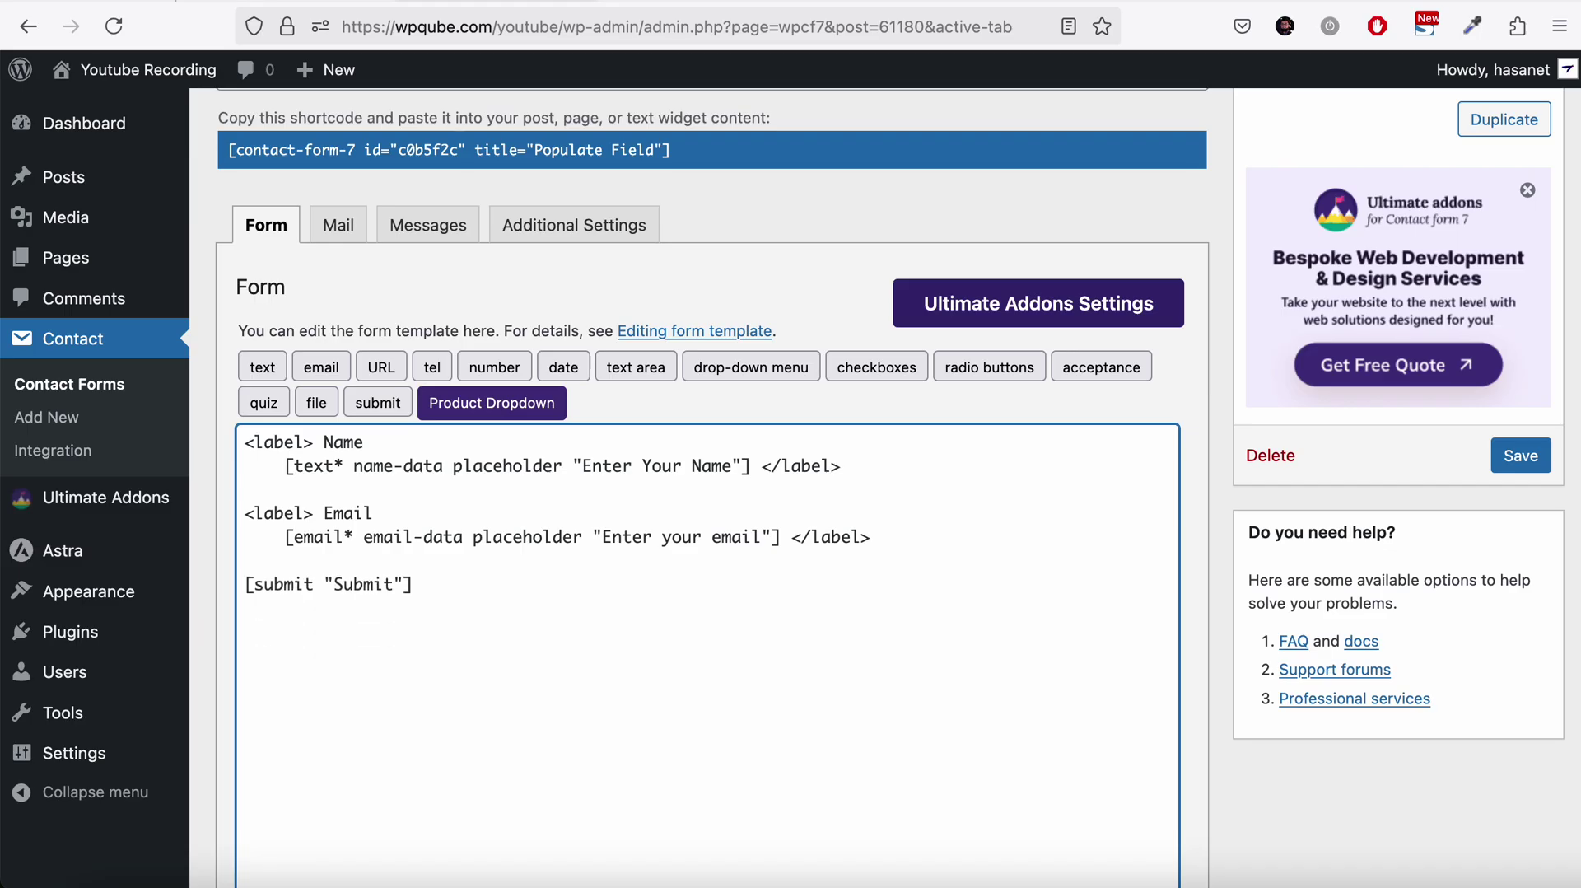
{"action": "scroll", "coordinate": [964, 618], "scroll_direction": "down", "scroll_amount": 1}
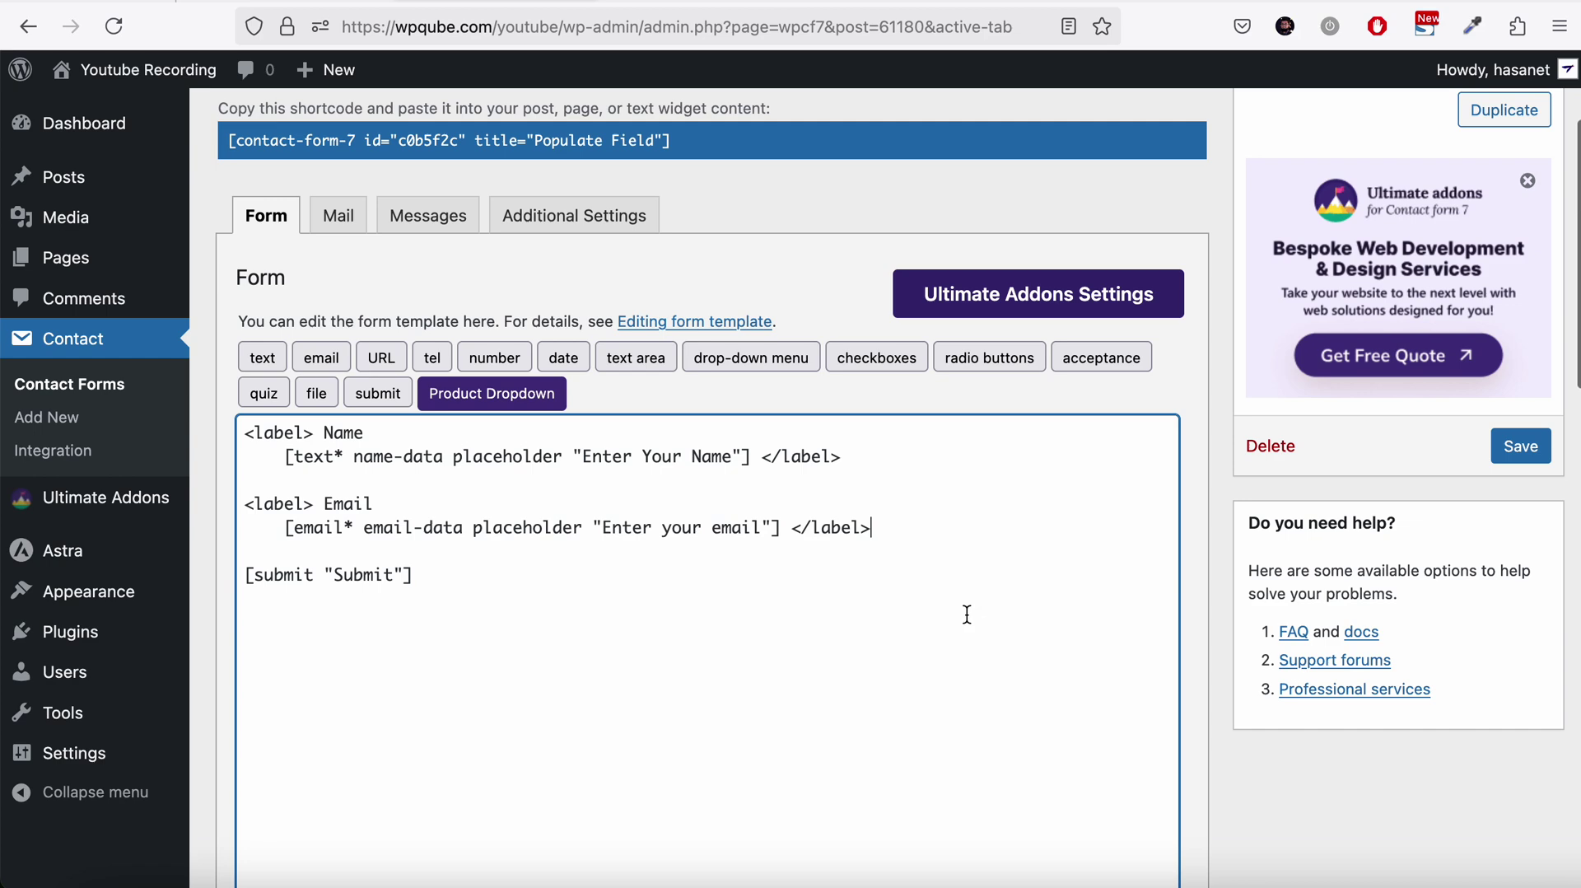
Step: Save the shortened Populate Field form and go to the Redirect URL in its pre-populate options
{"action": "left_click", "coordinate": [1521, 445]}
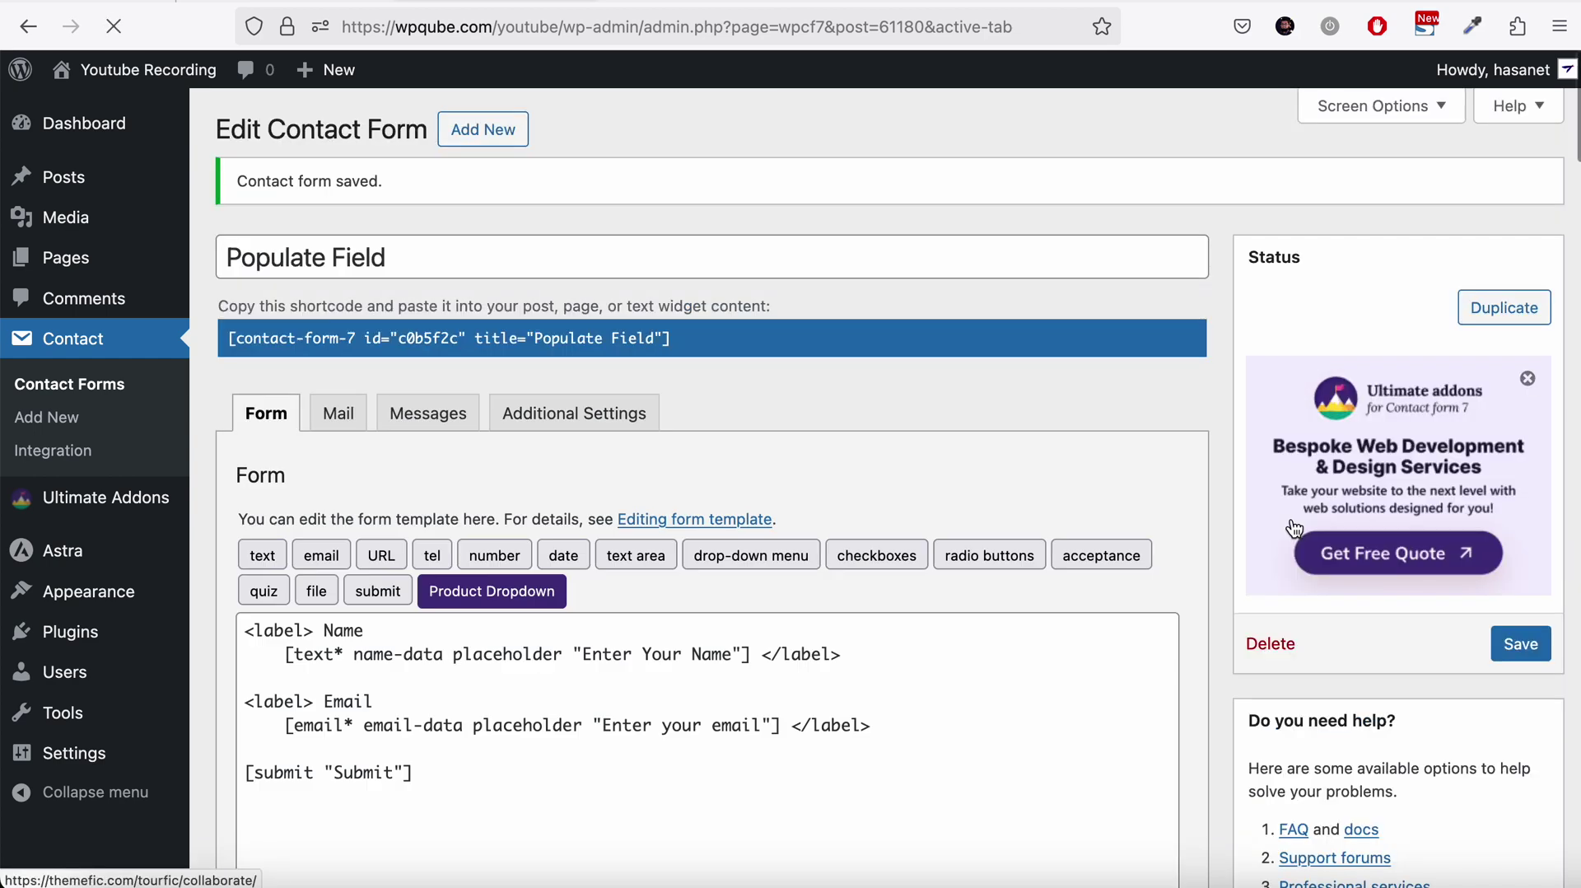
{"action": "scroll", "coordinate": [1291, 502], "scroll_direction": "down", "scroll_amount": 15}
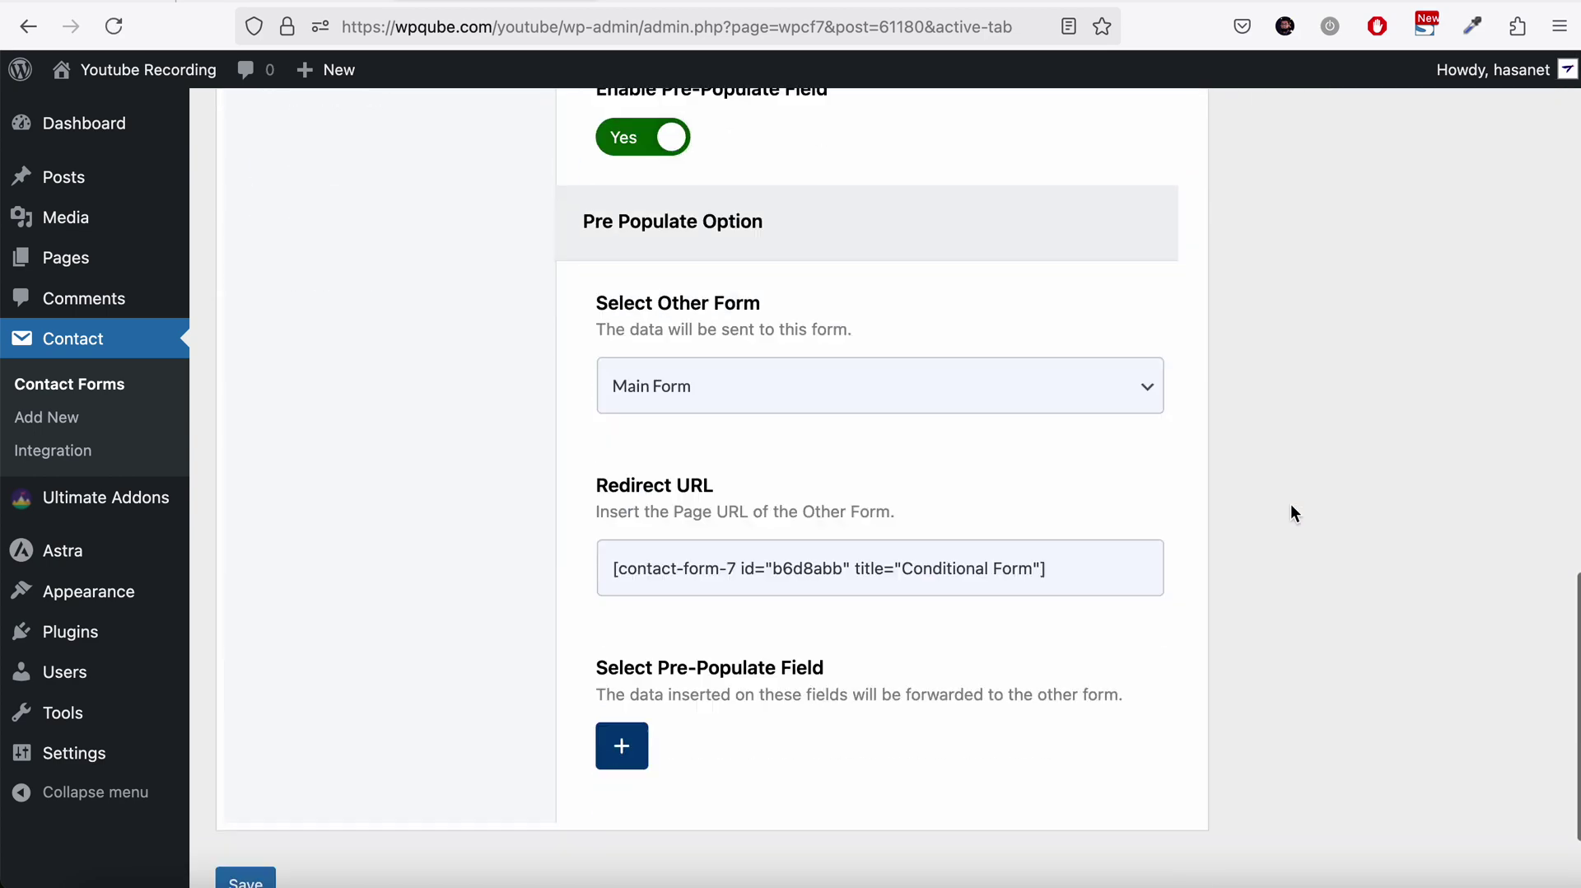
{"action": "scroll", "coordinate": [1292, 512], "scroll_direction": "down", "scroll_amount": 3}
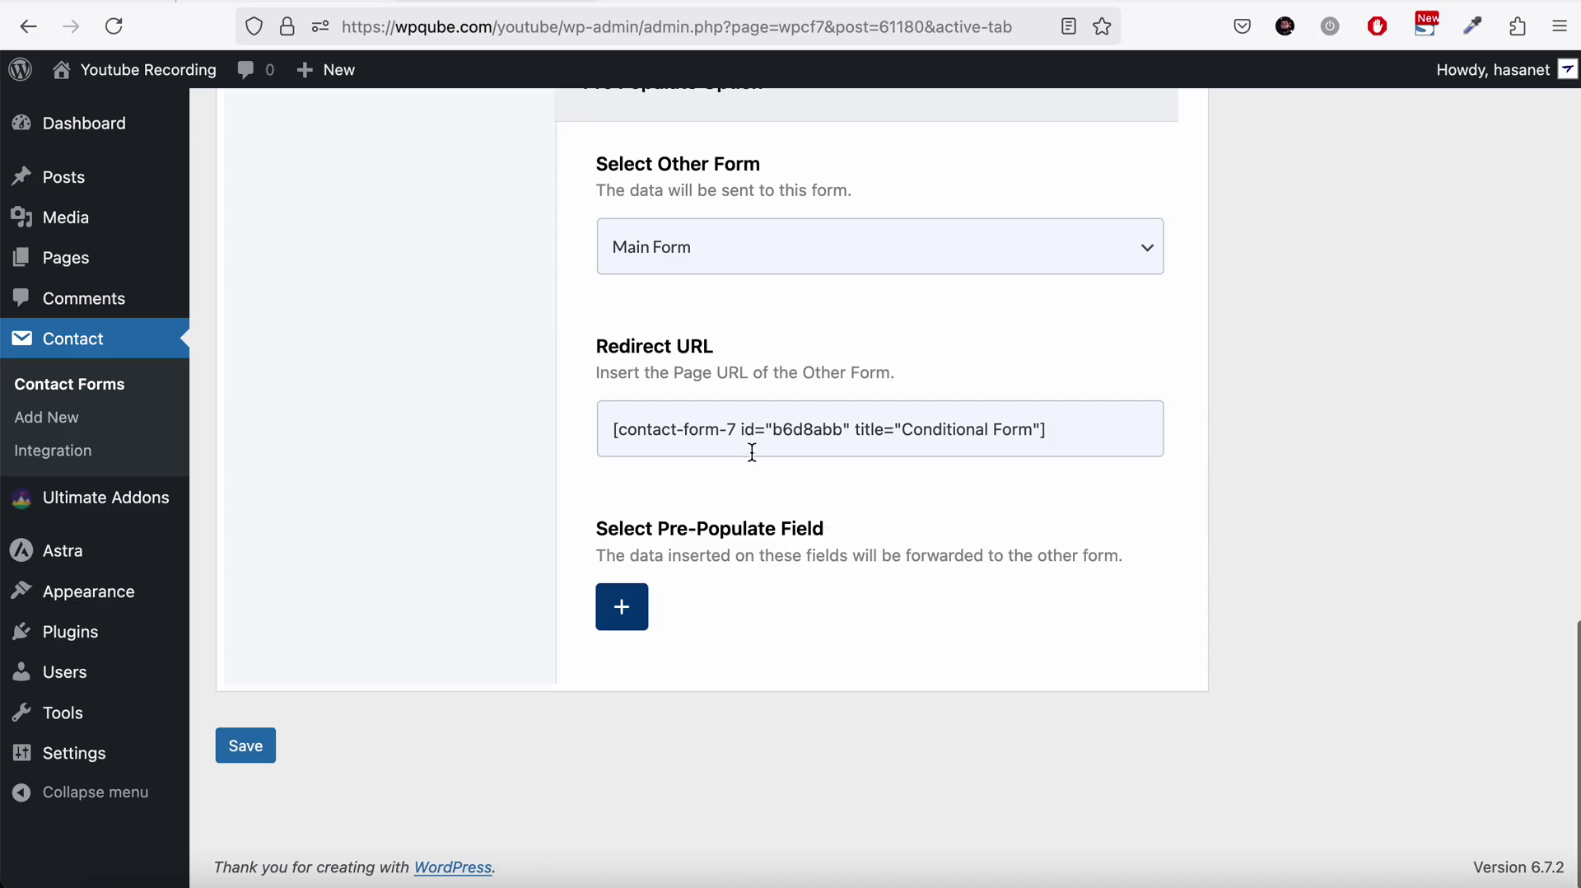
{"action": "left_click", "coordinate": [778, 422]}
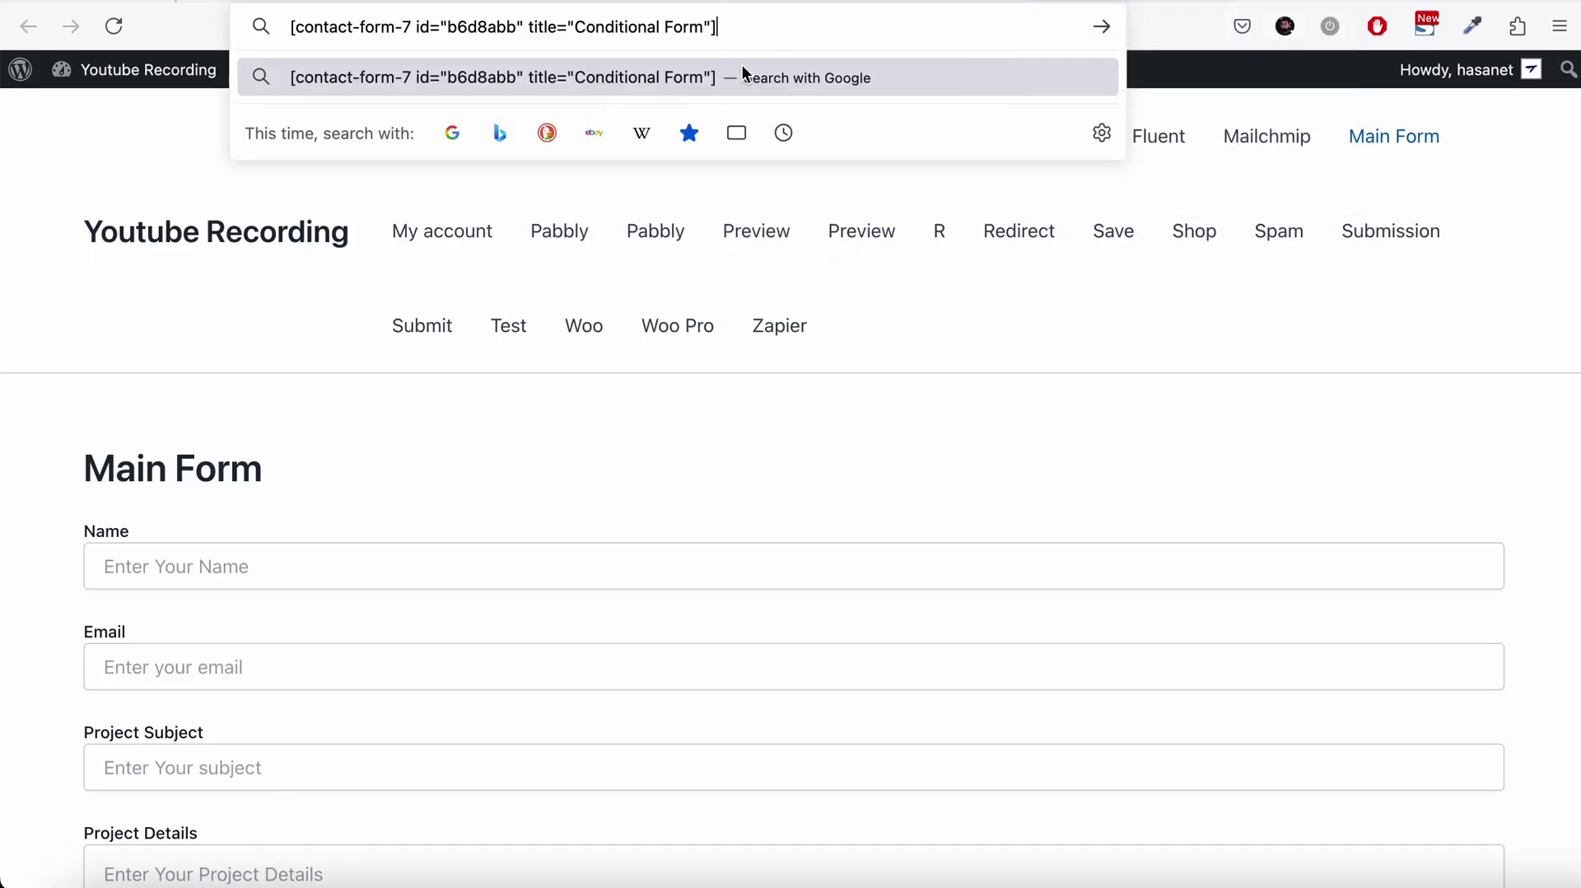
{"action": "key", "text": "super+a"}
{"action": "type", "text": "https://wpqube.com/youtube/wp-admin/admin.php?page=wpcf7&post=61180&active-tab"}
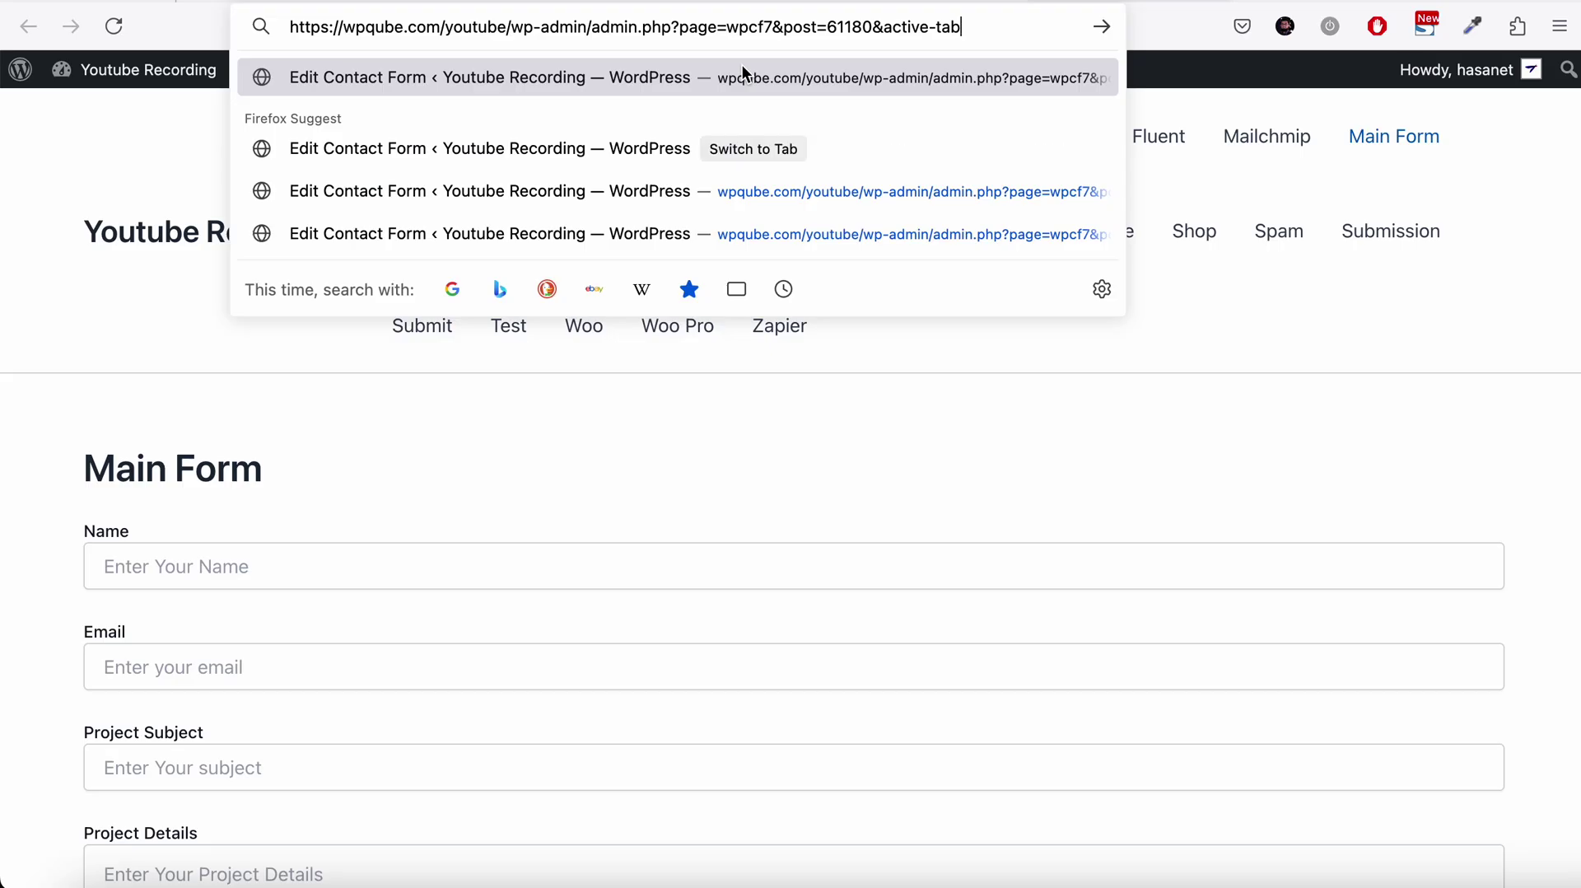
{"action": "left_click", "coordinate": [112, 27]}
{"action": "left_click", "coordinate": [553, 11]}
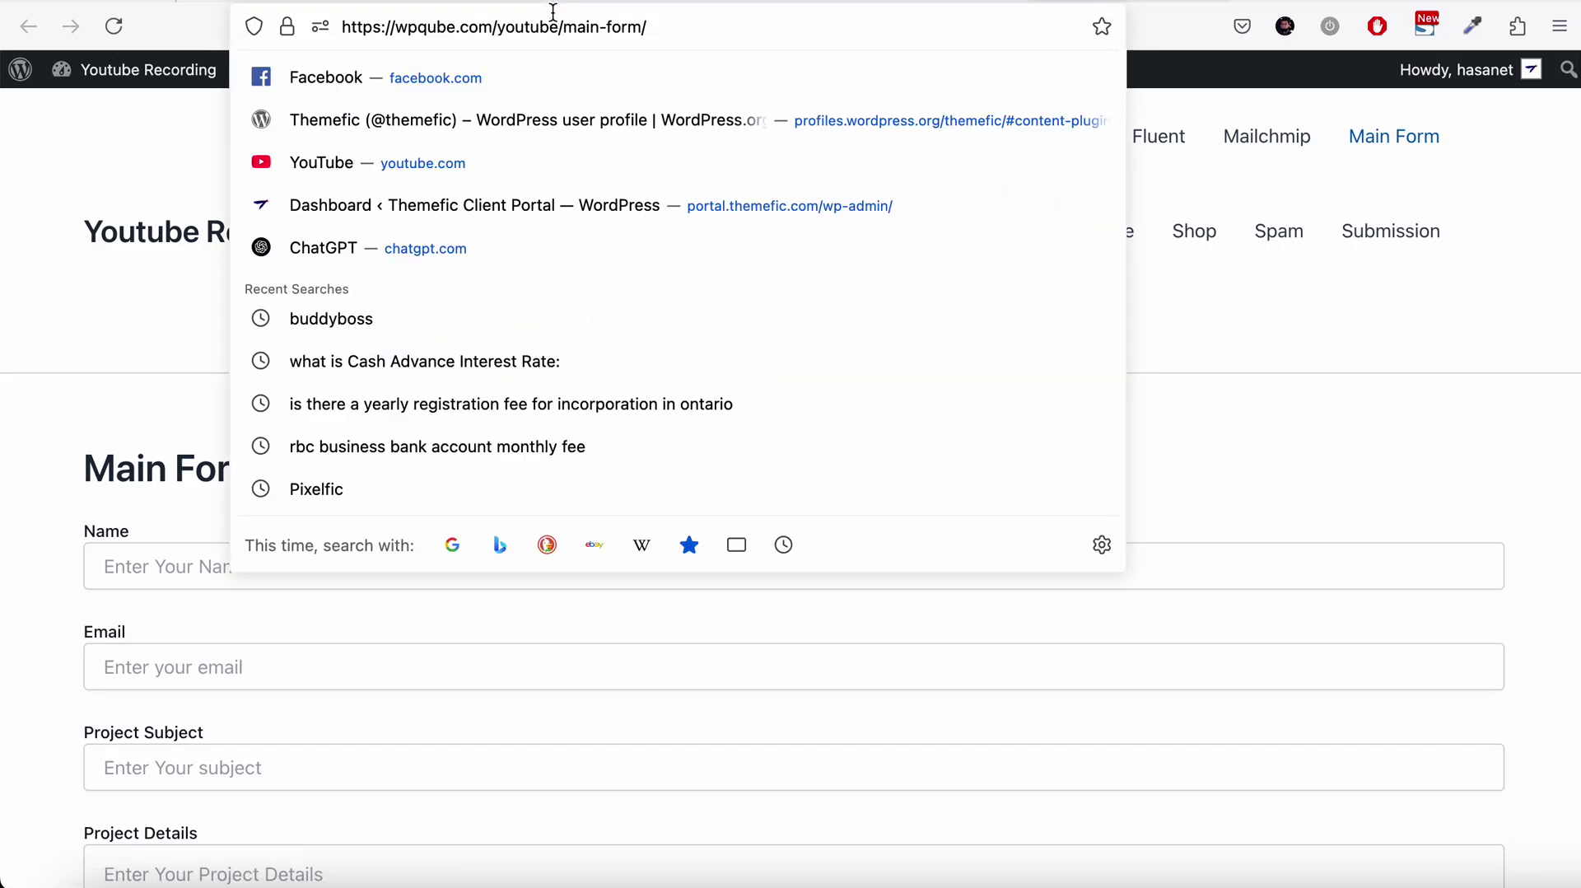
{"action": "key", "text": "super+a"}
{"action": "key", "text": "super+c"}
{"action": "key", "text": "ctrl+Tab"}
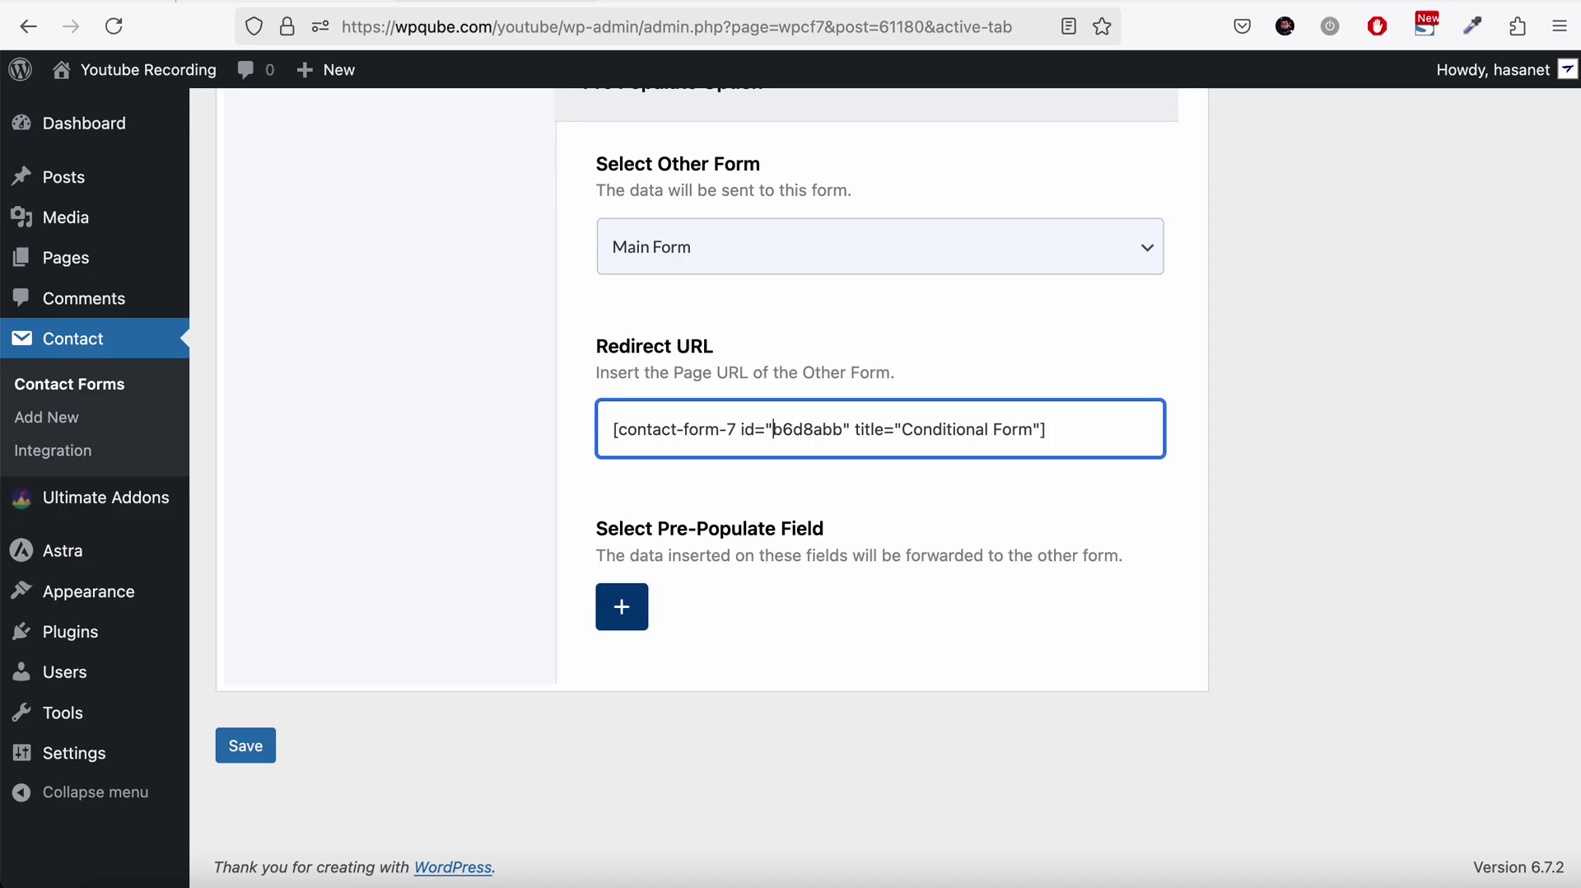
{"action": "key", "text": "super+a"}
{"action": "key", "text": "super+v"}
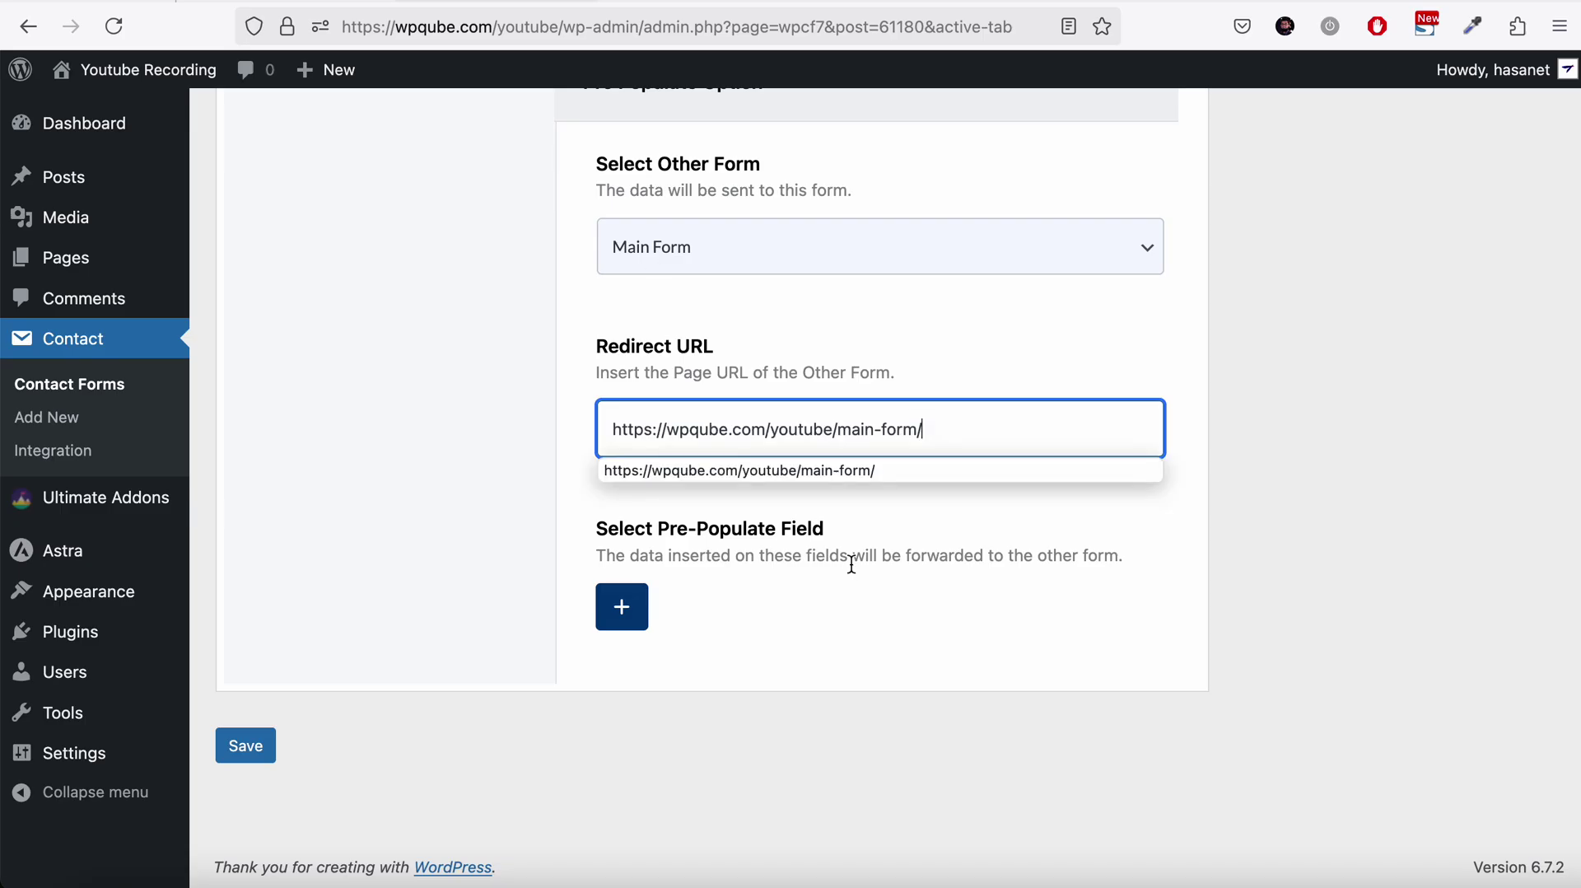
{"action": "left_click", "coordinate": [547, 492]}
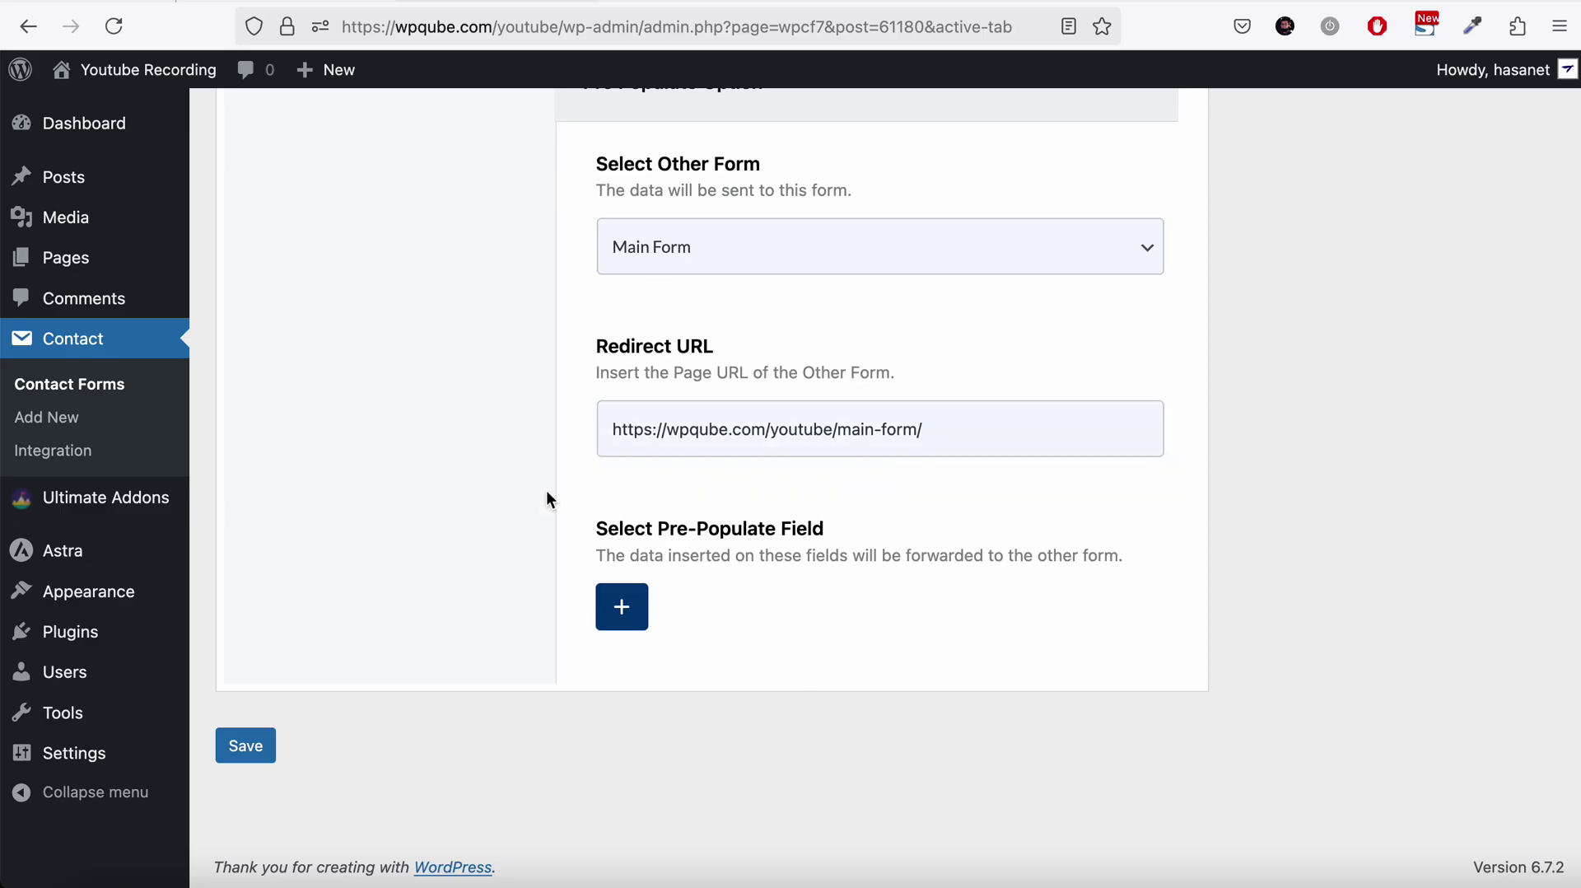
Step: Add two pre-populate field entries, assigning name-data to the first and email-data to the second
{"action": "left_click", "coordinate": [622, 607]}
{"action": "scroll", "coordinate": [622, 608], "scroll_direction": "down", "scroll_amount": 2}
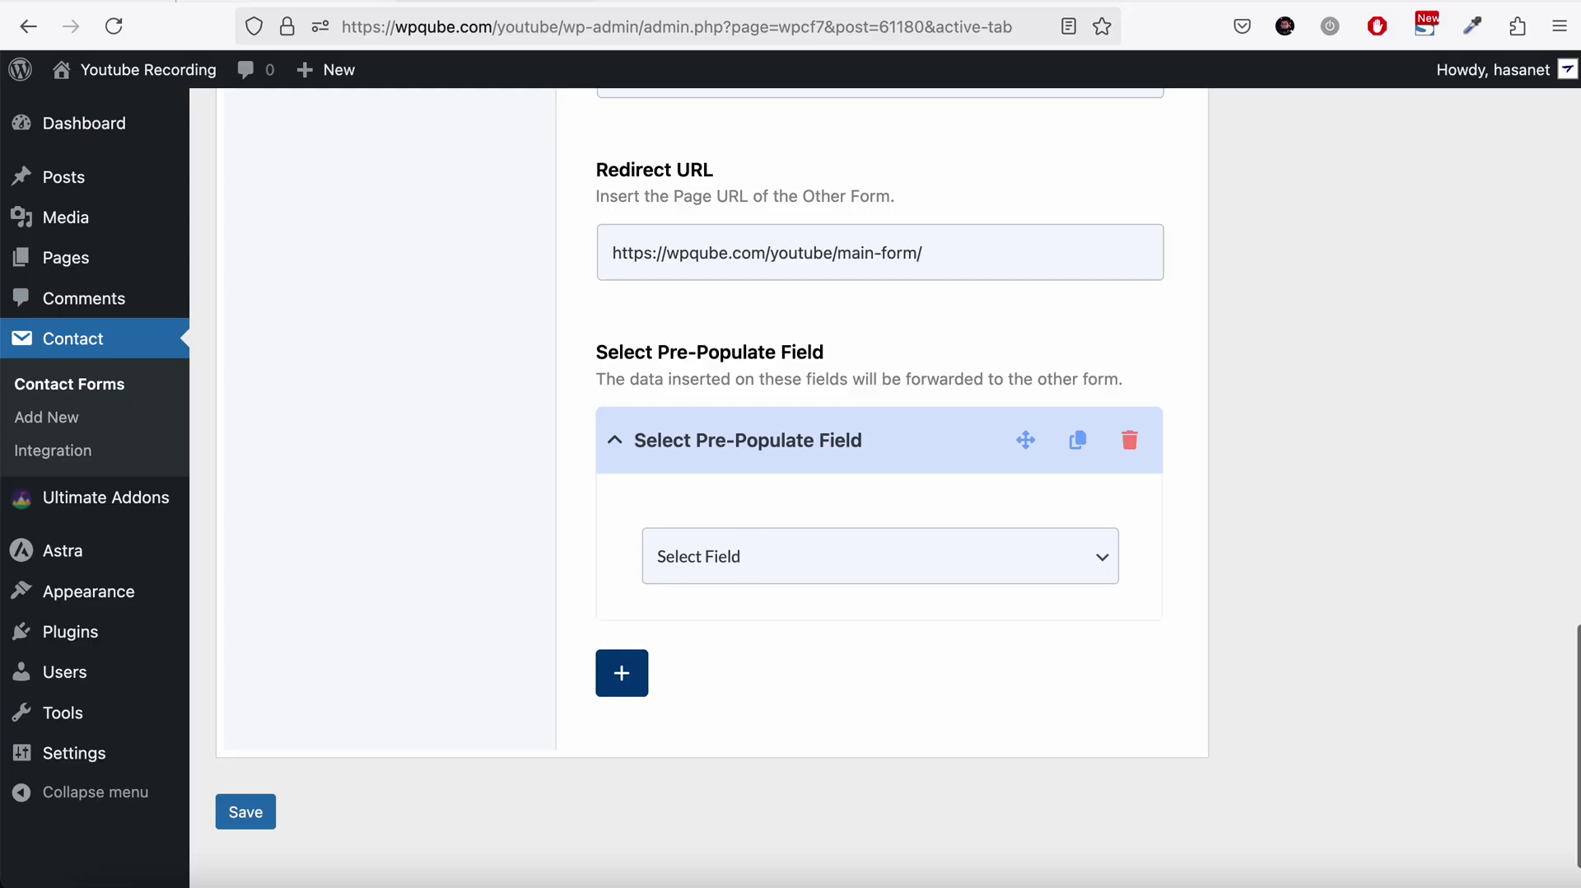
{"action": "left_click", "coordinate": [748, 547]}
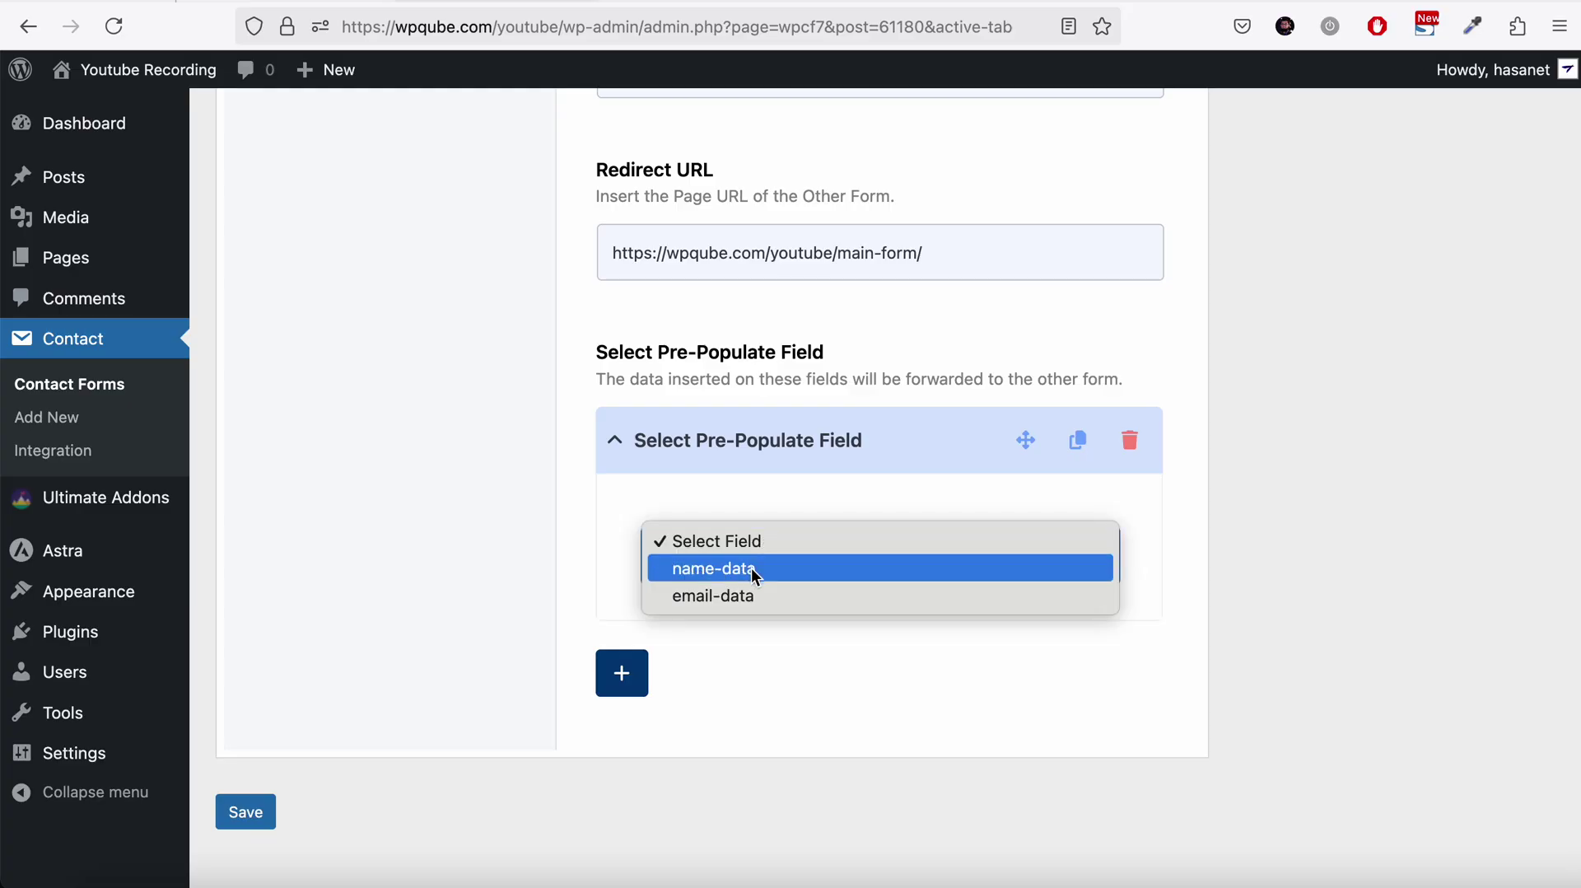
{"action": "left_click", "coordinate": [751, 568]}
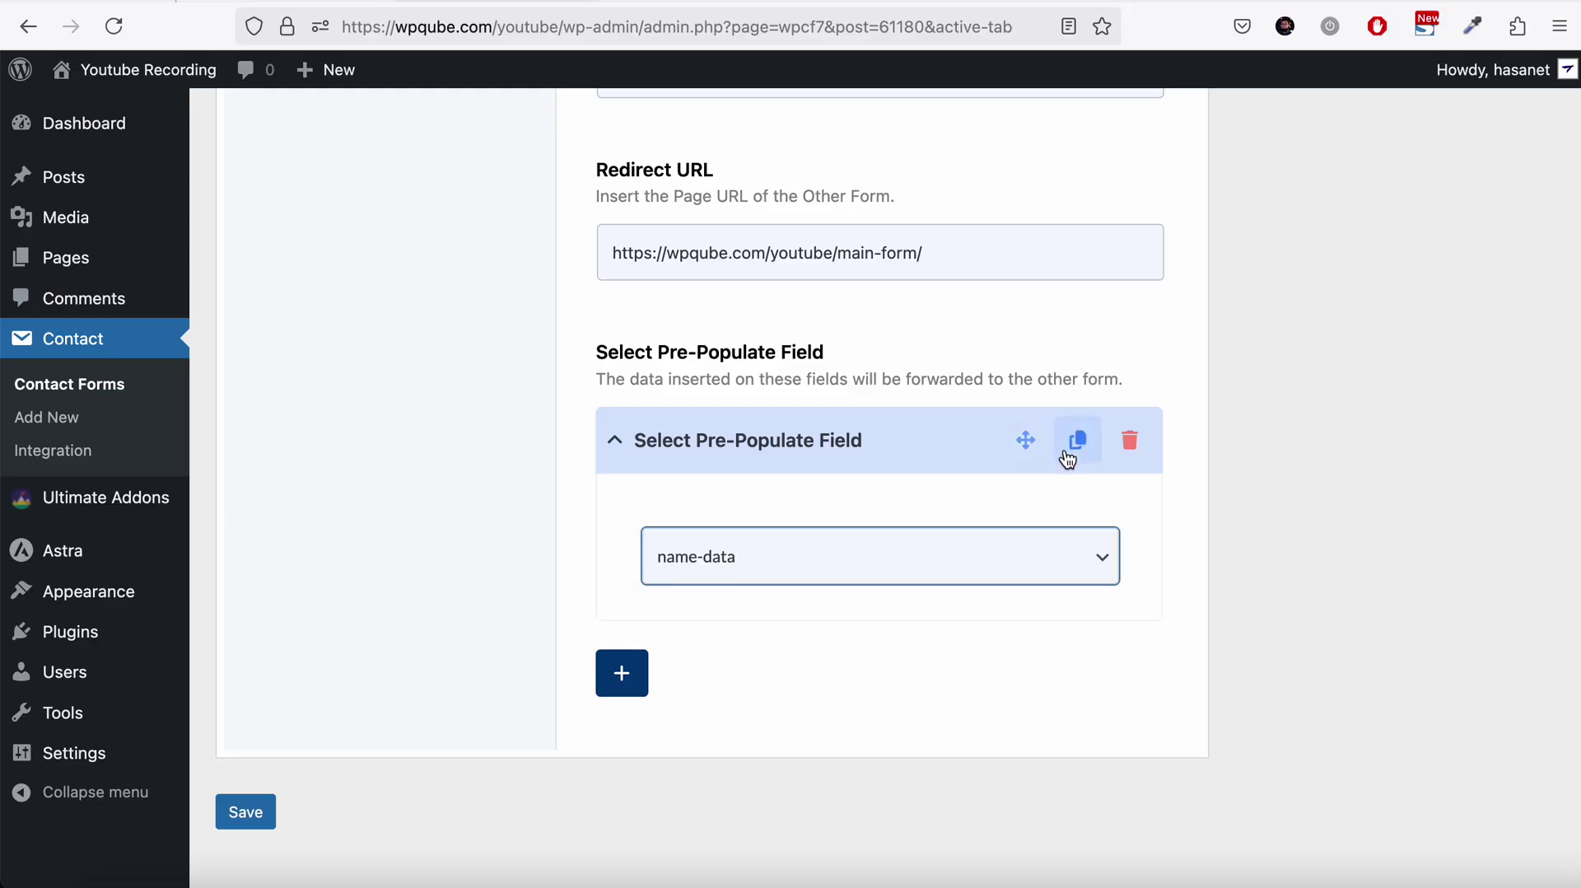
{"action": "left_click", "coordinate": [1076, 441]}
{"action": "left_click", "coordinate": [759, 795]}
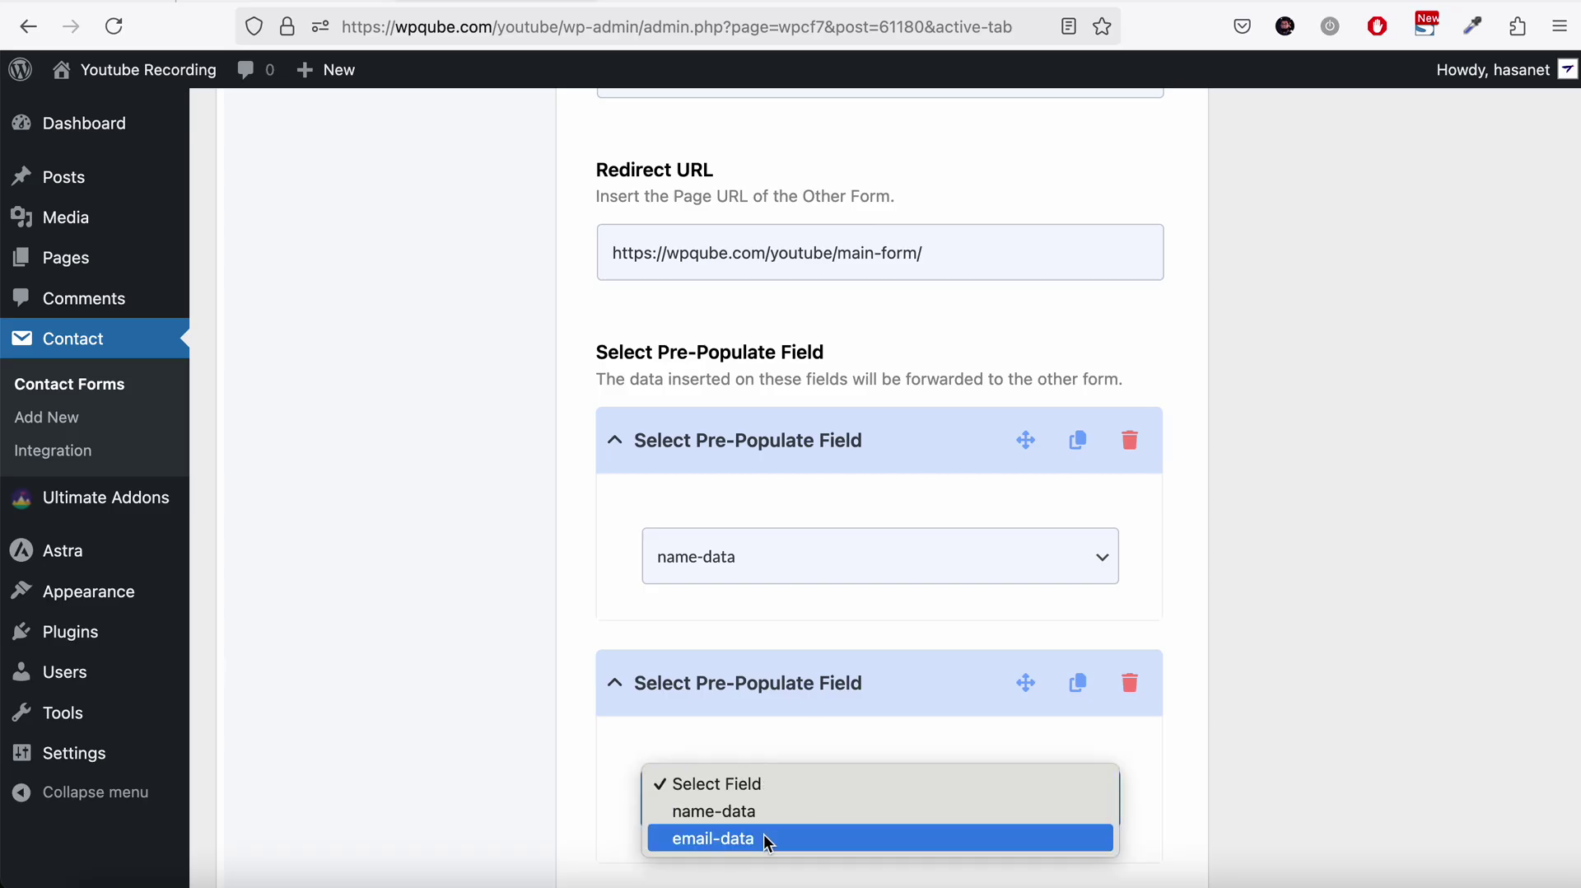
{"action": "left_click", "coordinate": [766, 837]}
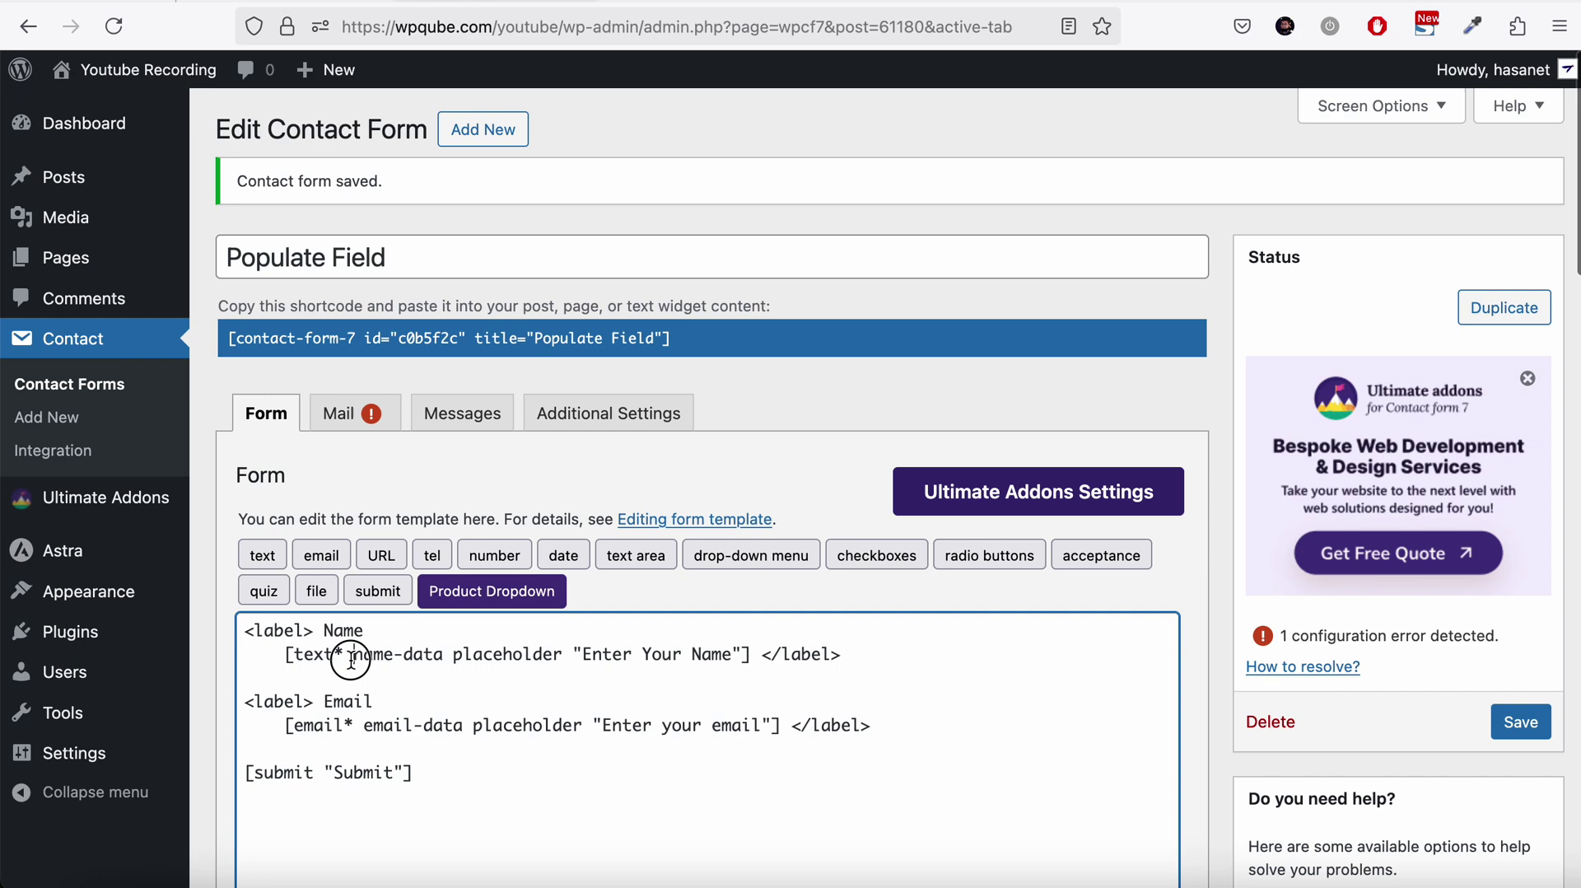
Step: Save the Populate Field form with its pre-populate settings and copy its shortcode
{"action": "left_click_drag", "start_coordinate": [355, 659], "coordinate": [449, 659]}
{"action": "left_click", "coordinate": [418, 749]}
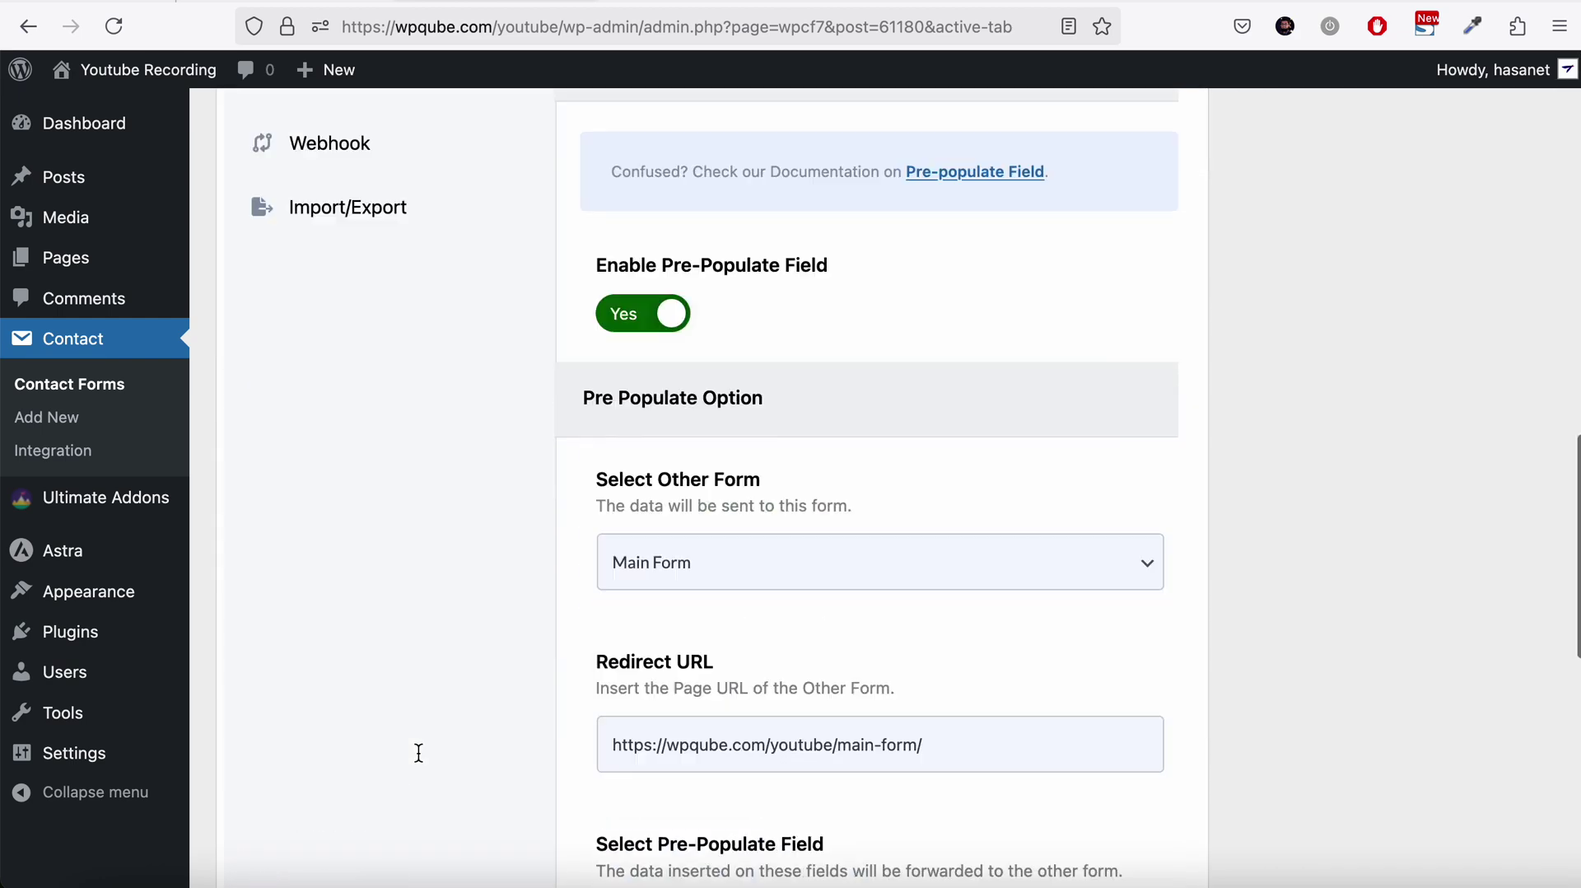
{"action": "scroll", "coordinate": [418, 751], "scroll_direction": "down", "scroll_amount": 10}
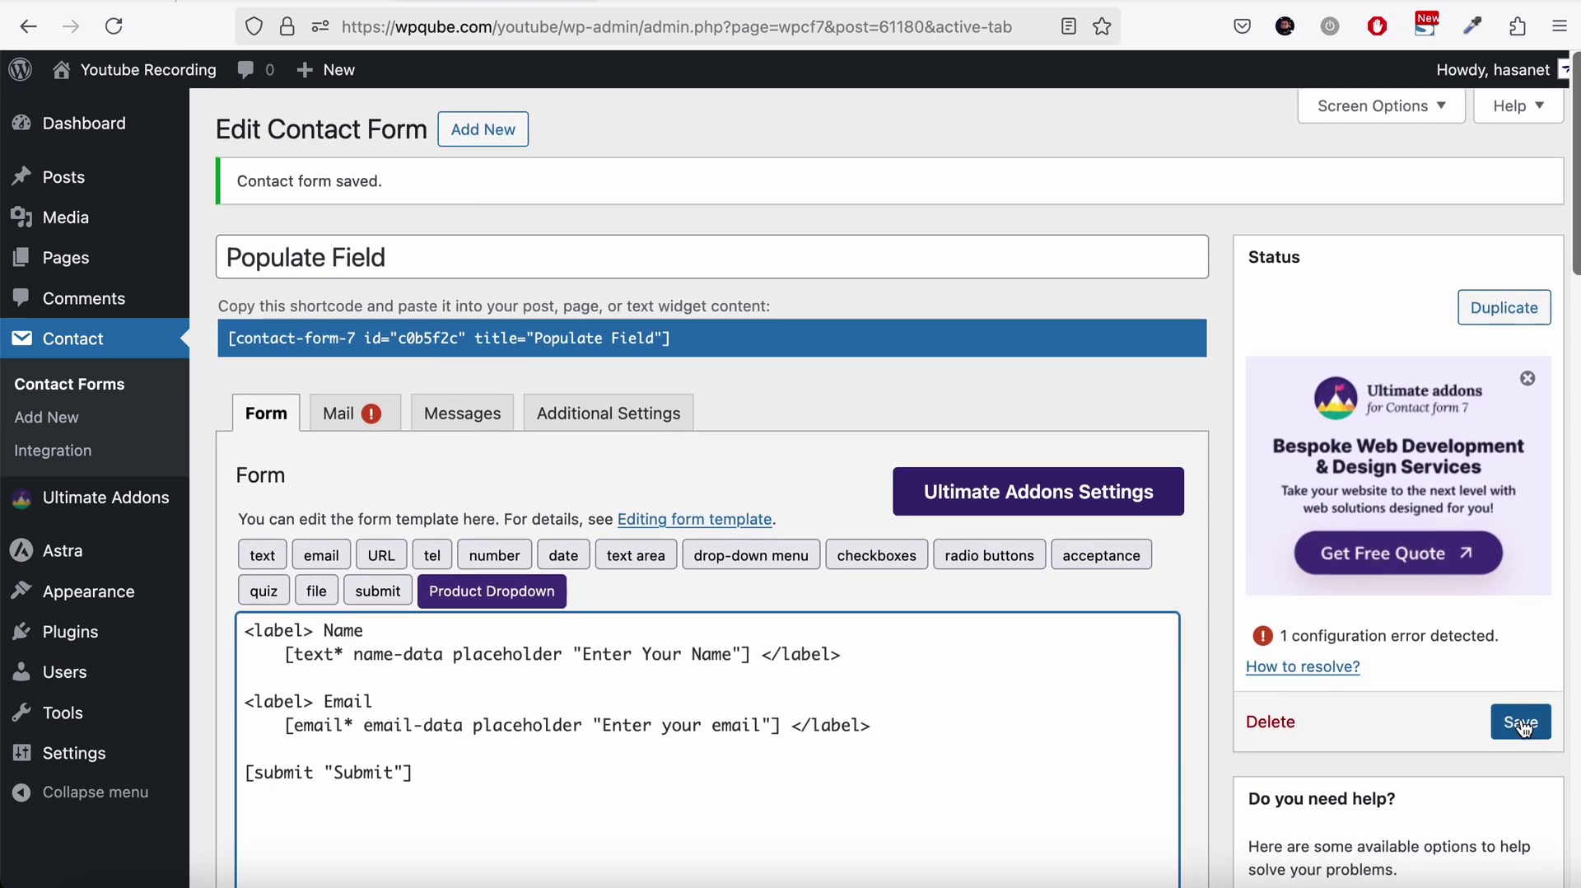
{"action": "left_click", "coordinate": [1518, 722]}
{"action": "left_click", "coordinate": [641, 337]}
{"action": "key", "text": "super+c"}
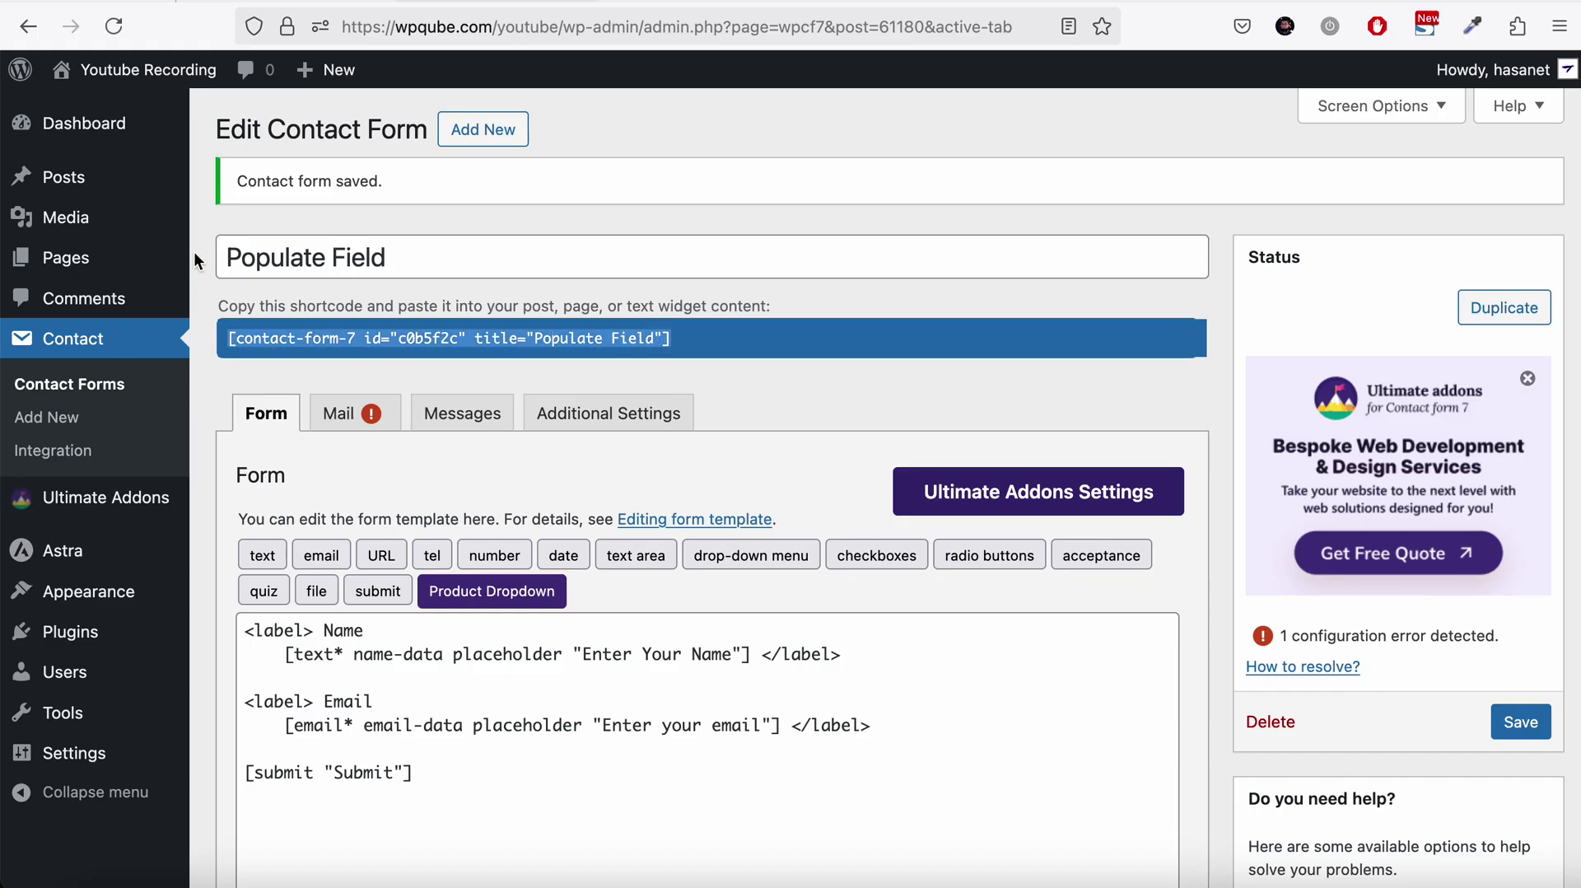
Step: Create a new WordPress page in a separate tab and title it Child
{"action": "mouse_move", "coordinate": [177, 260]}
{"action": "right_click", "coordinate": [221, 282]}
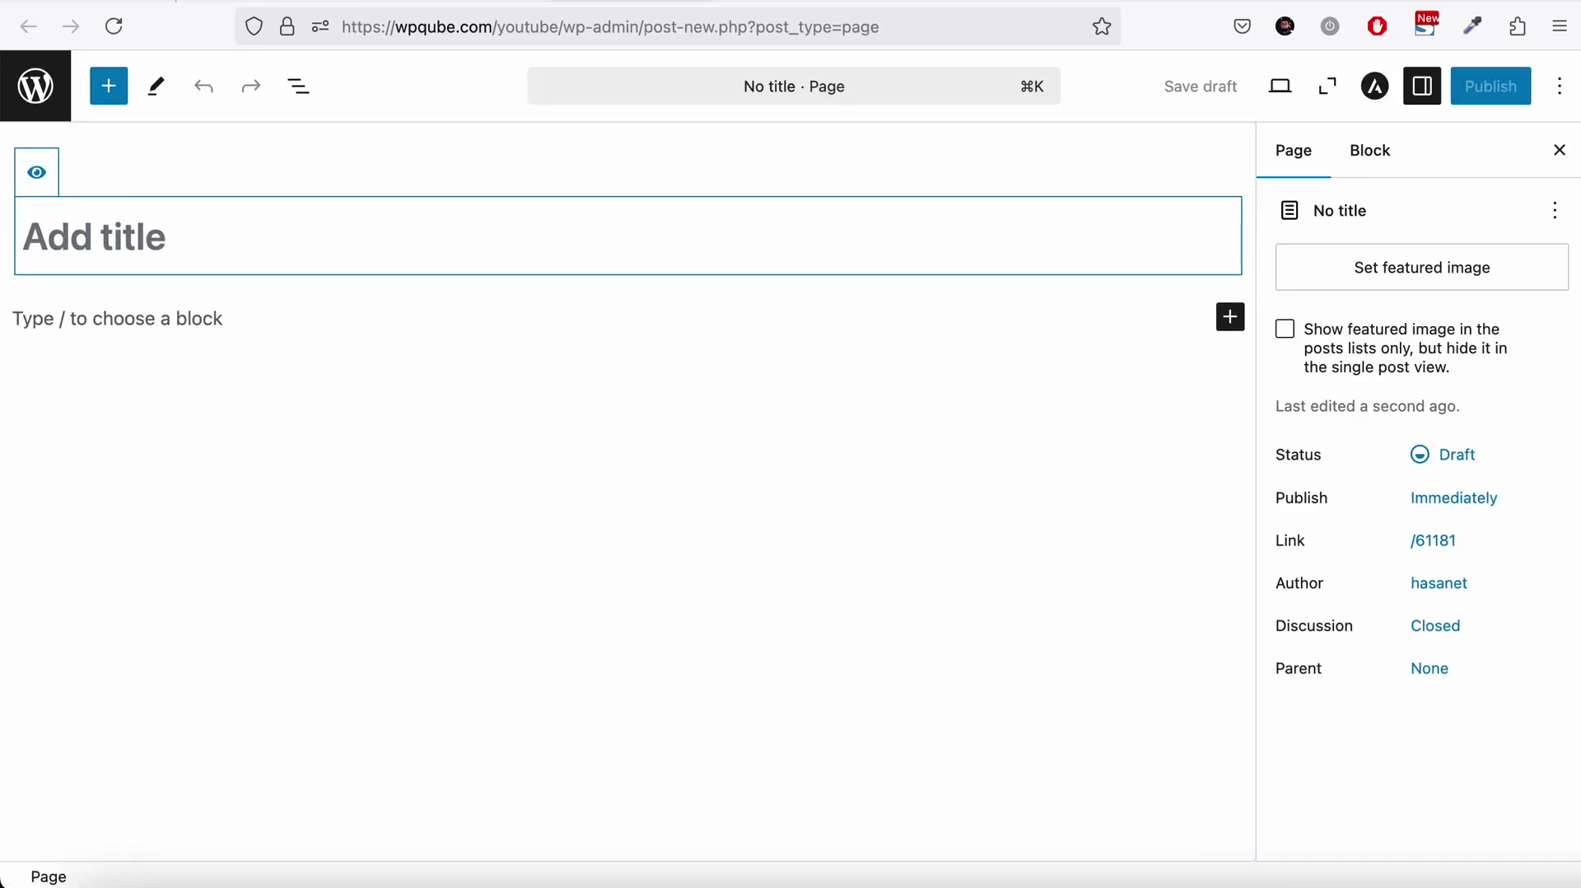
{"action": "type", "text": "Chu"}
{"action": "key", "text": "BackSpace"}
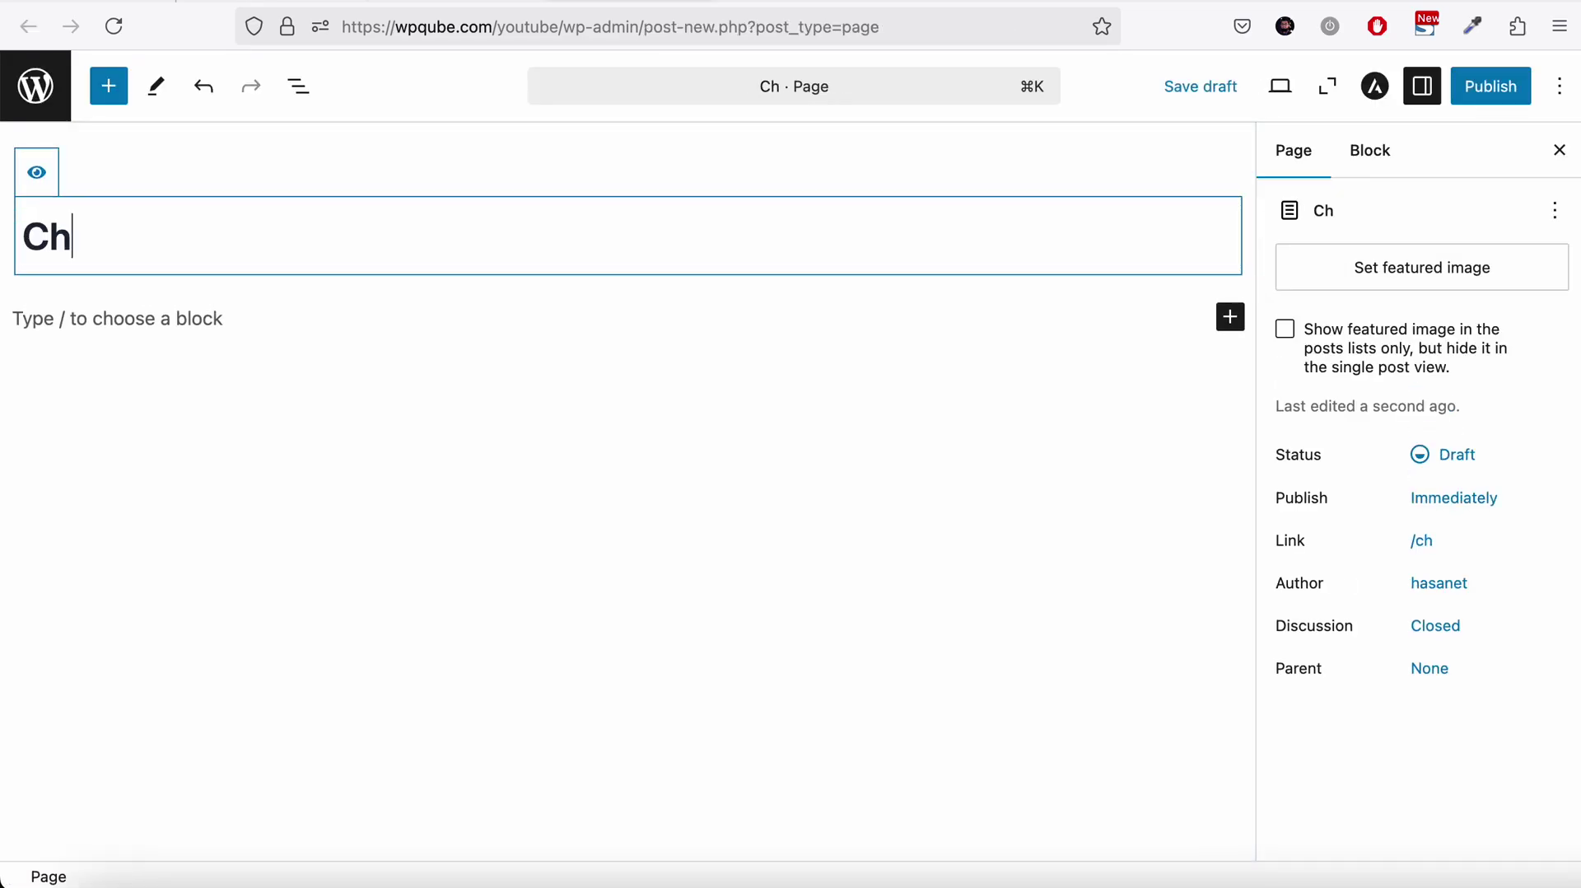
{"action": "type", "text": "ild"}
{"action": "key", "text": "Return"}
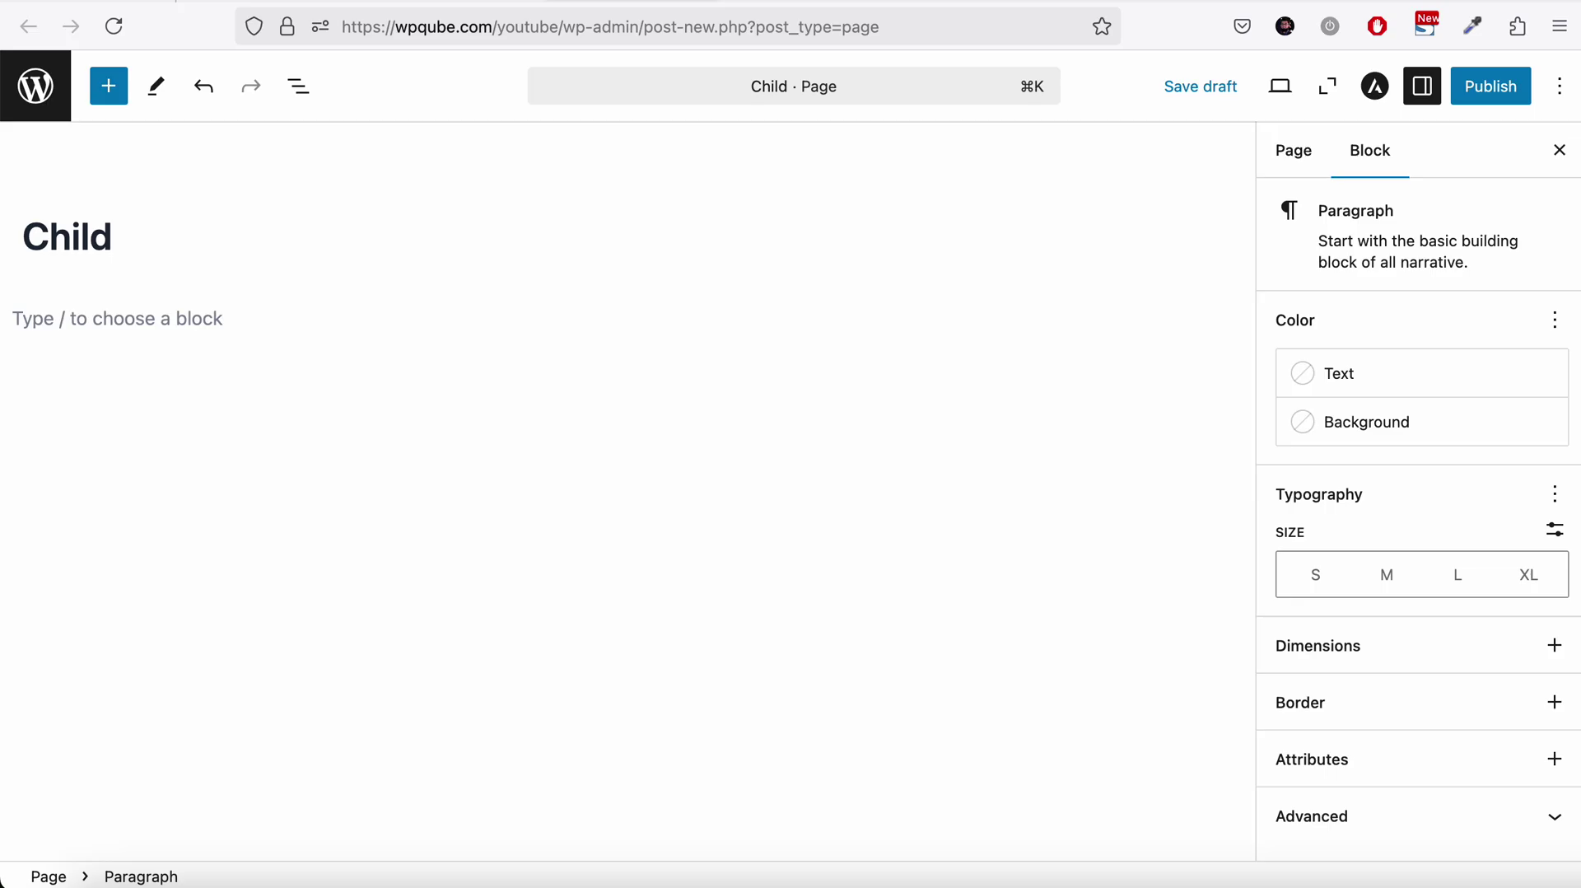
Step: Insert the copied Populate Field shortcode into the Child page, publish the page and view it live
{"action": "key", "text": "super+v"}
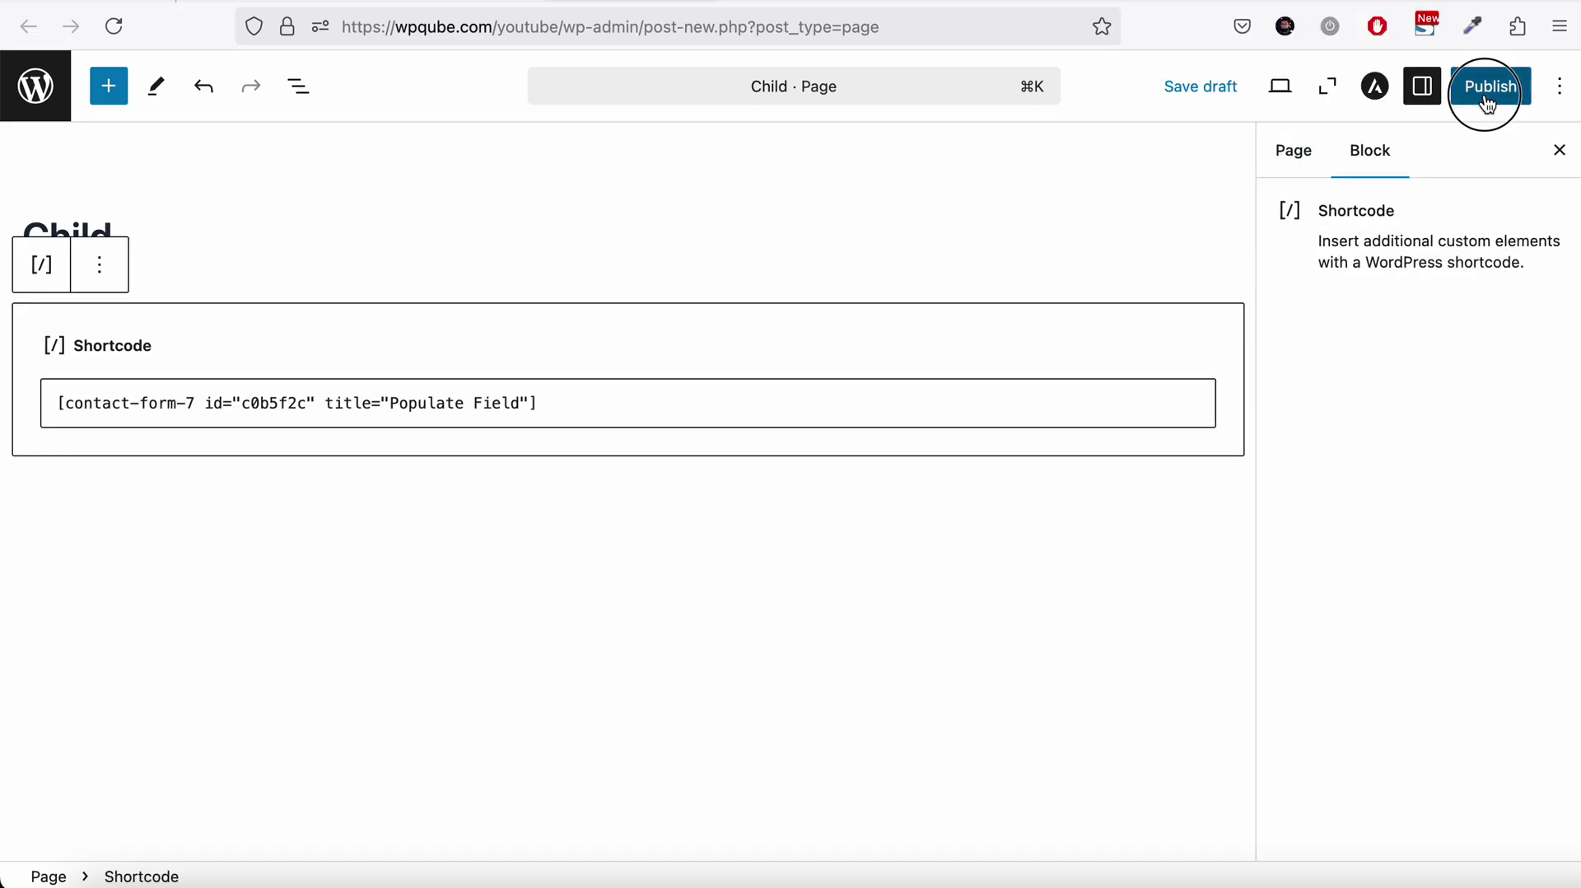
{"action": "left_click", "coordinate": [1482, 96]}
{"action": "left_click", "coordinate": [1481, 96]}
{"action": "left_click", "coordinate": [1318, 363]}
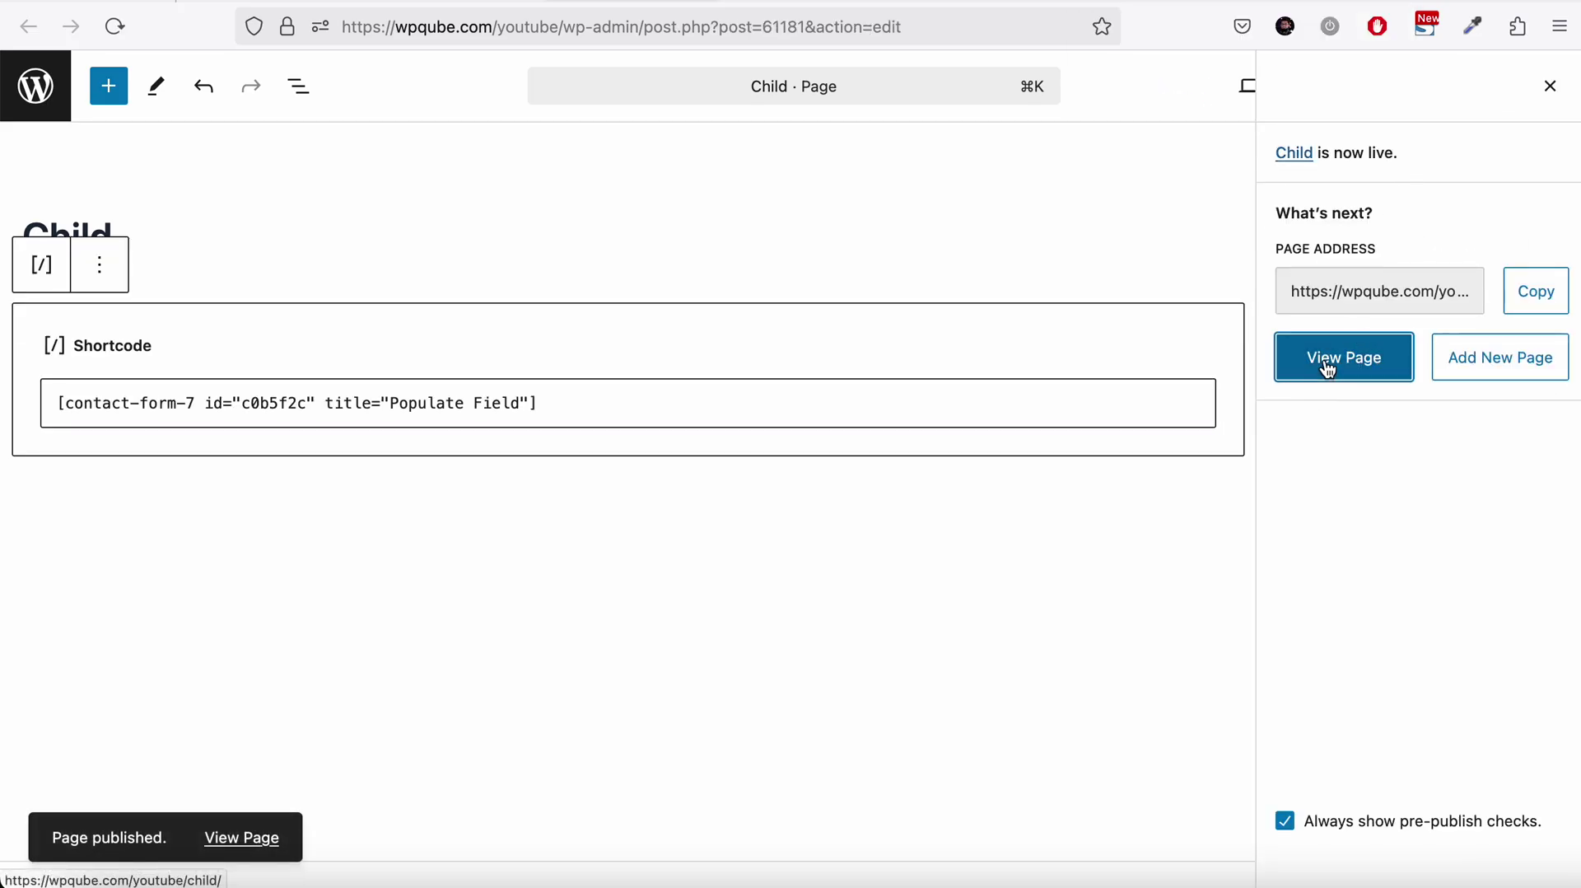
Step: Fill in the Child page form with a person's first name and e-mail address, and submit it
{"action": "scroll", "coordinate": [560, 644], "scroll_direction": "down", "scroll_amount": 2}
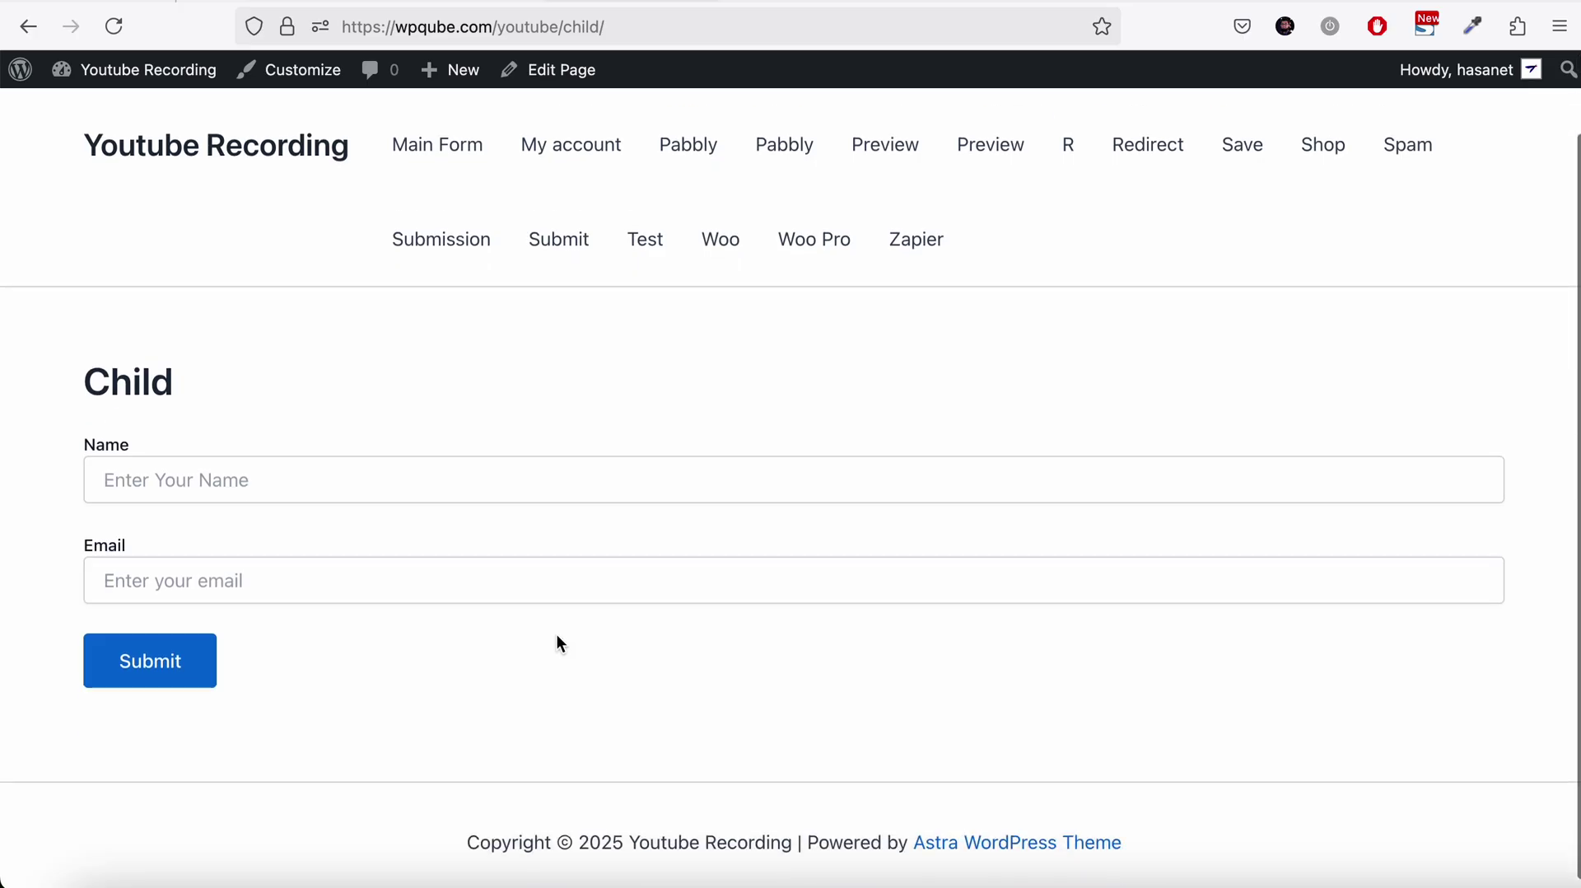
{"action": "left_click", "coordinate": [465, 490]}
{"action": "left_click", "coordinate": [459, 516]}
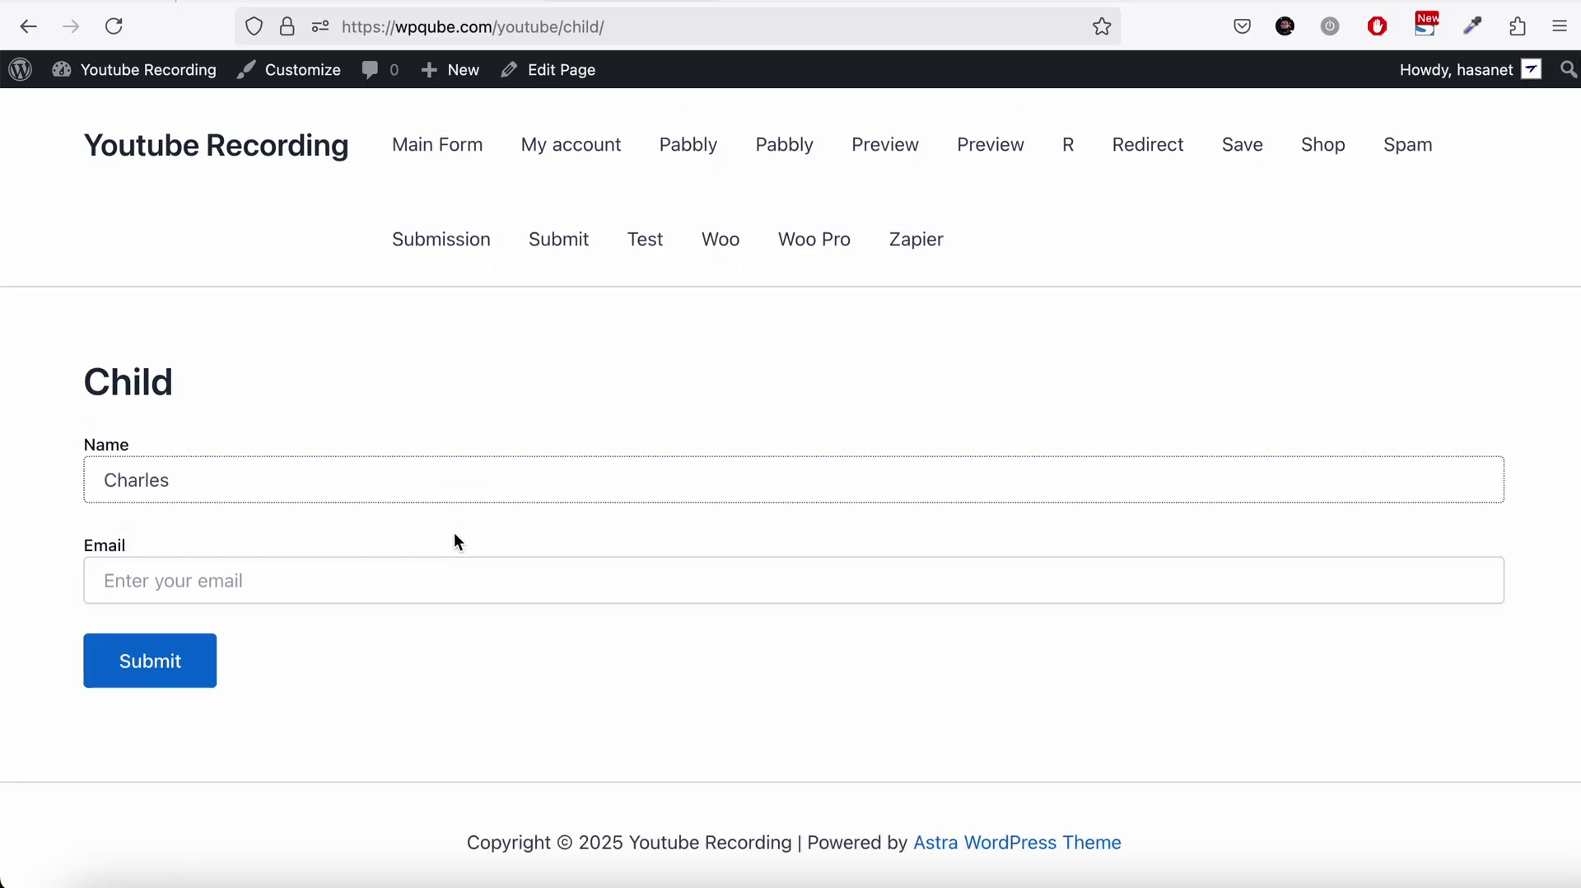
{"action": "left_click", "coordinate": [426, 582]}
{"action": "left_click", "coordinate": [418, 613]}
{"action": "left_click", "coordinate": [145, 682]}
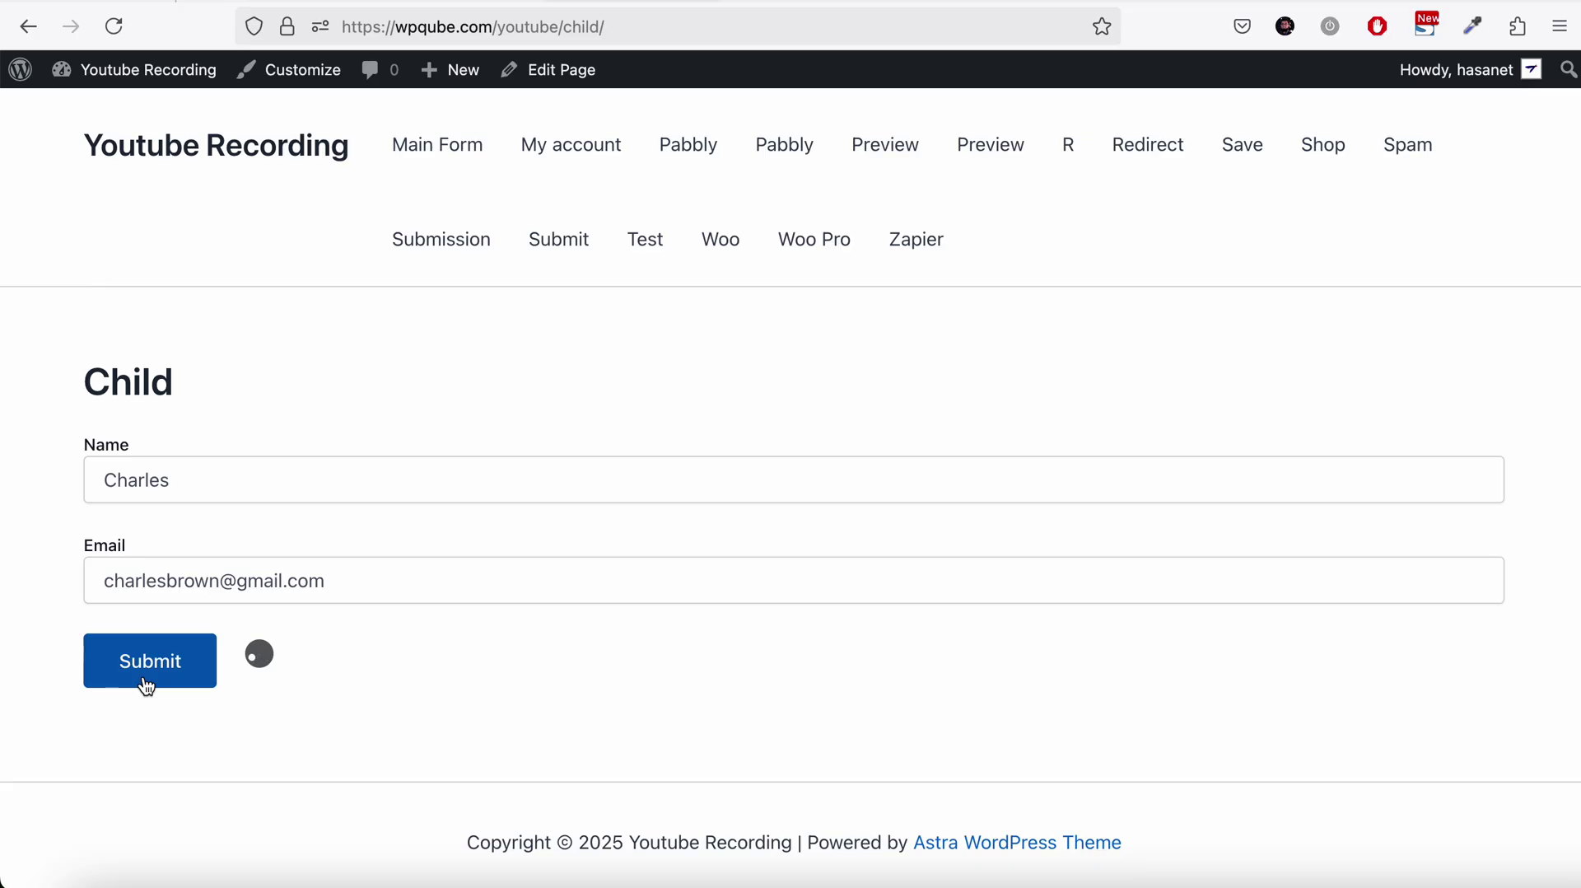
Step: Examine the Main Form page's Name, Email, Project Subject and Project Details fields for data forwarded from the Child form
{"action": "scroll", "coordinate": [141, 671], "scroll_direction": "down", "scroll_amount": 3}
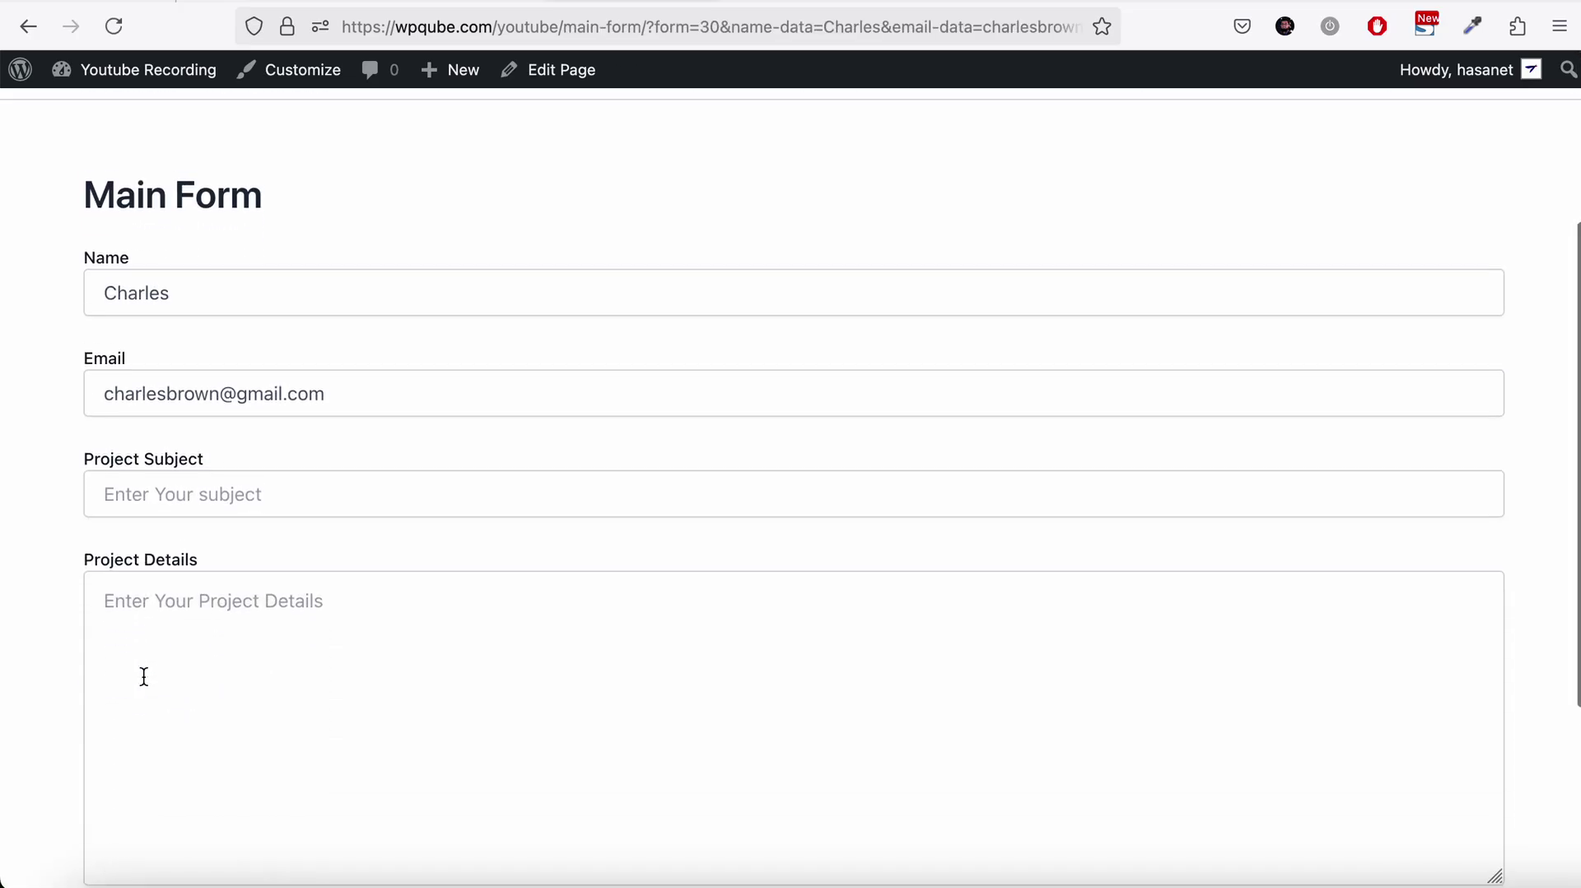
{"action": "left_click", "coordinate": [184, 274]}
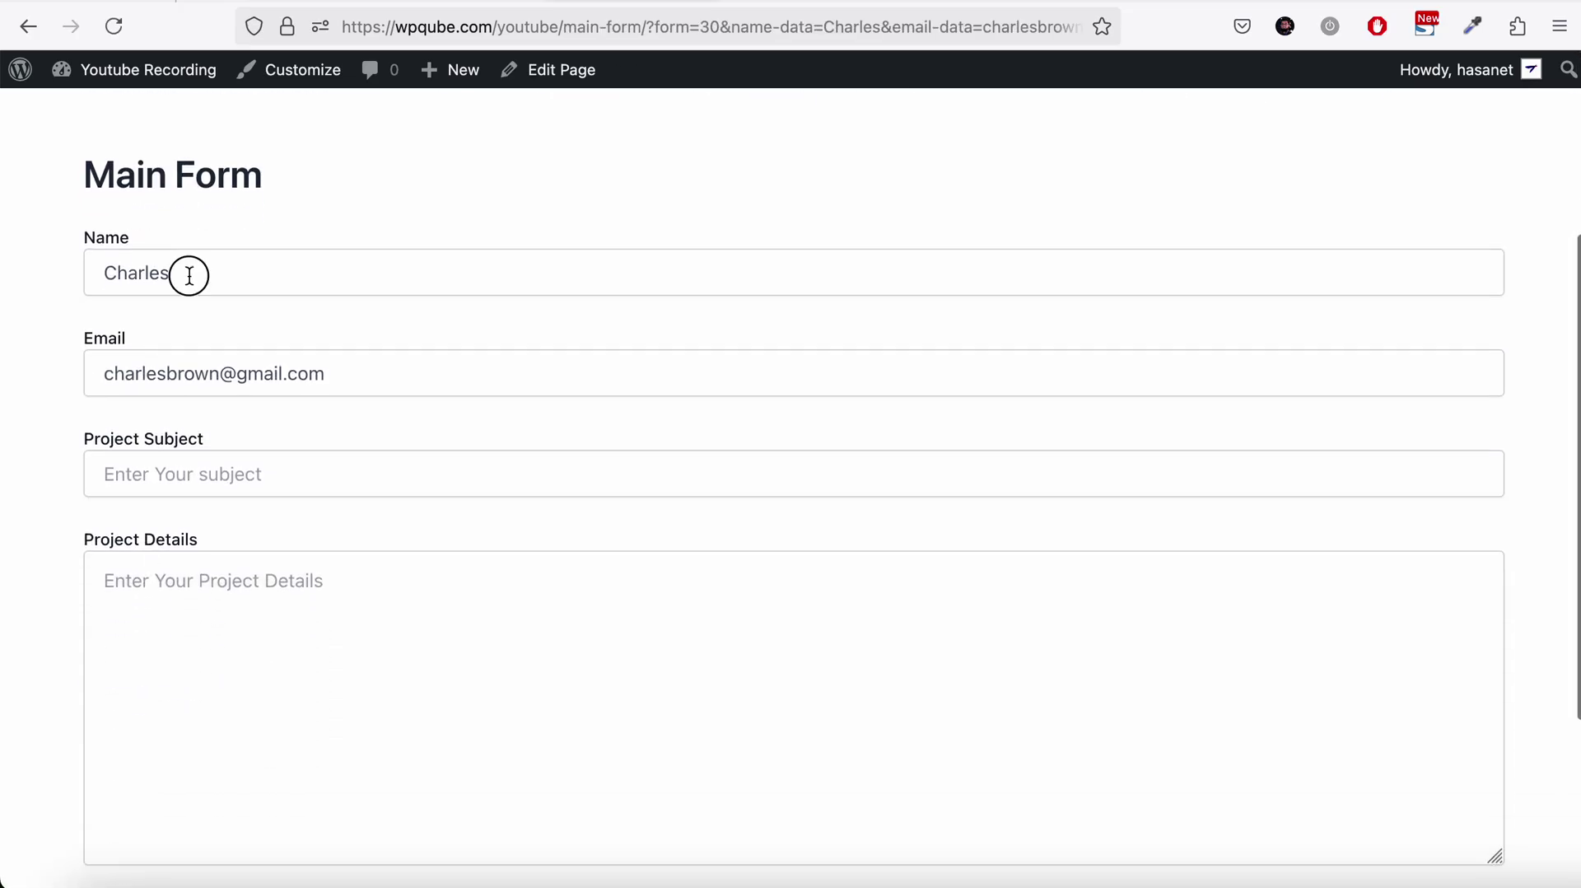
{"action": "left_click", "coordinate": [158, 372]}
{"action": "key", "text": "Tab"}
{"action": "key", "text": "Tab"}
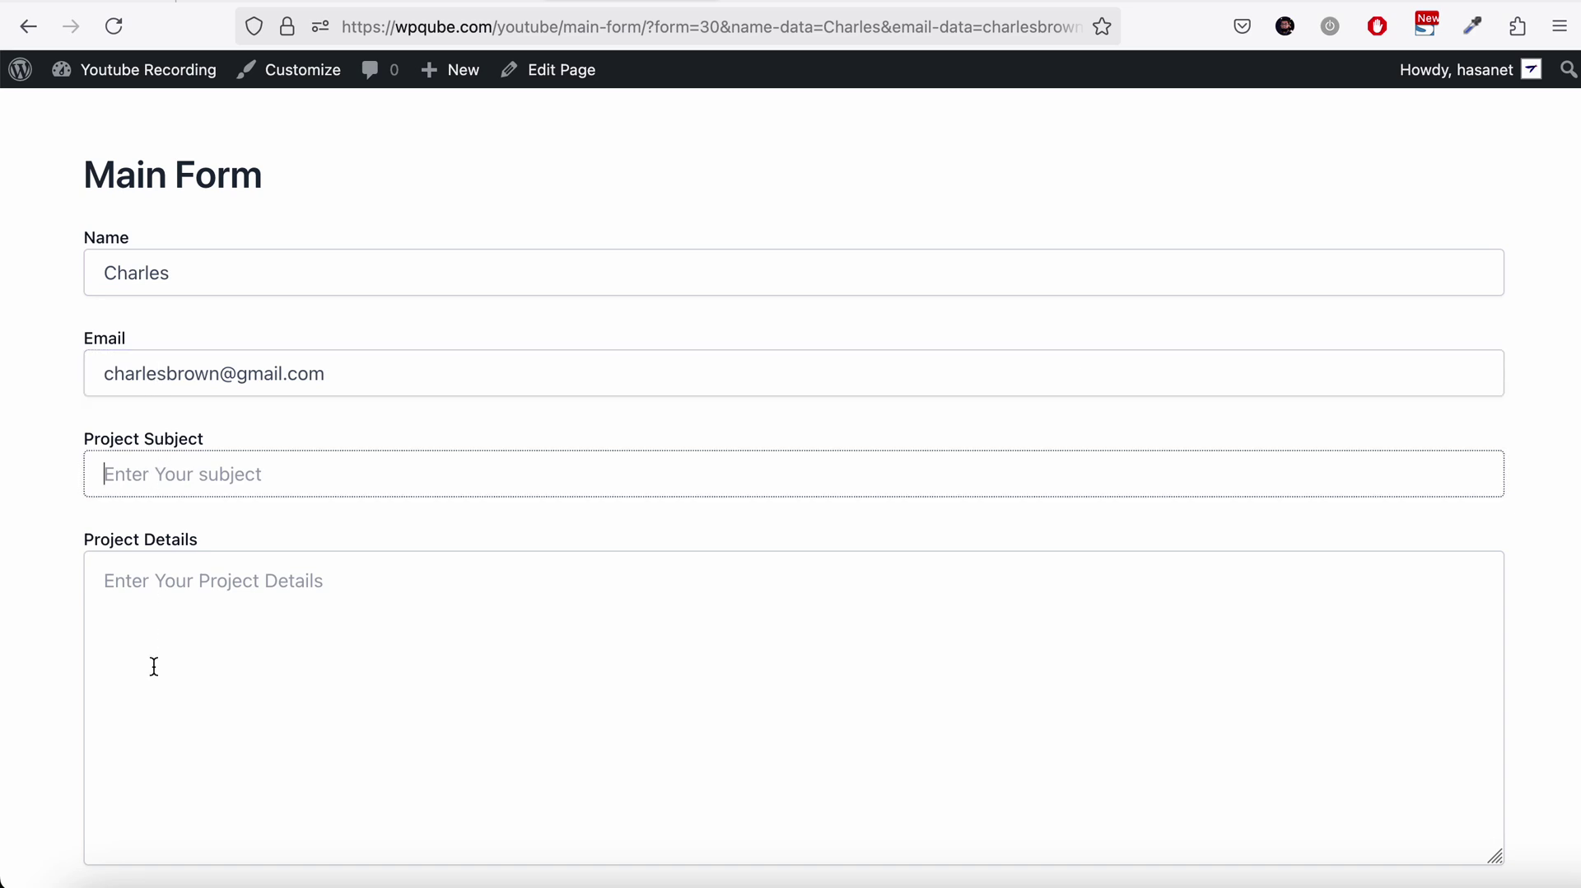
{"action": "scroll", "coordinate": [153, 665], "scroll_direction": "down", "scroll_amount": 3}
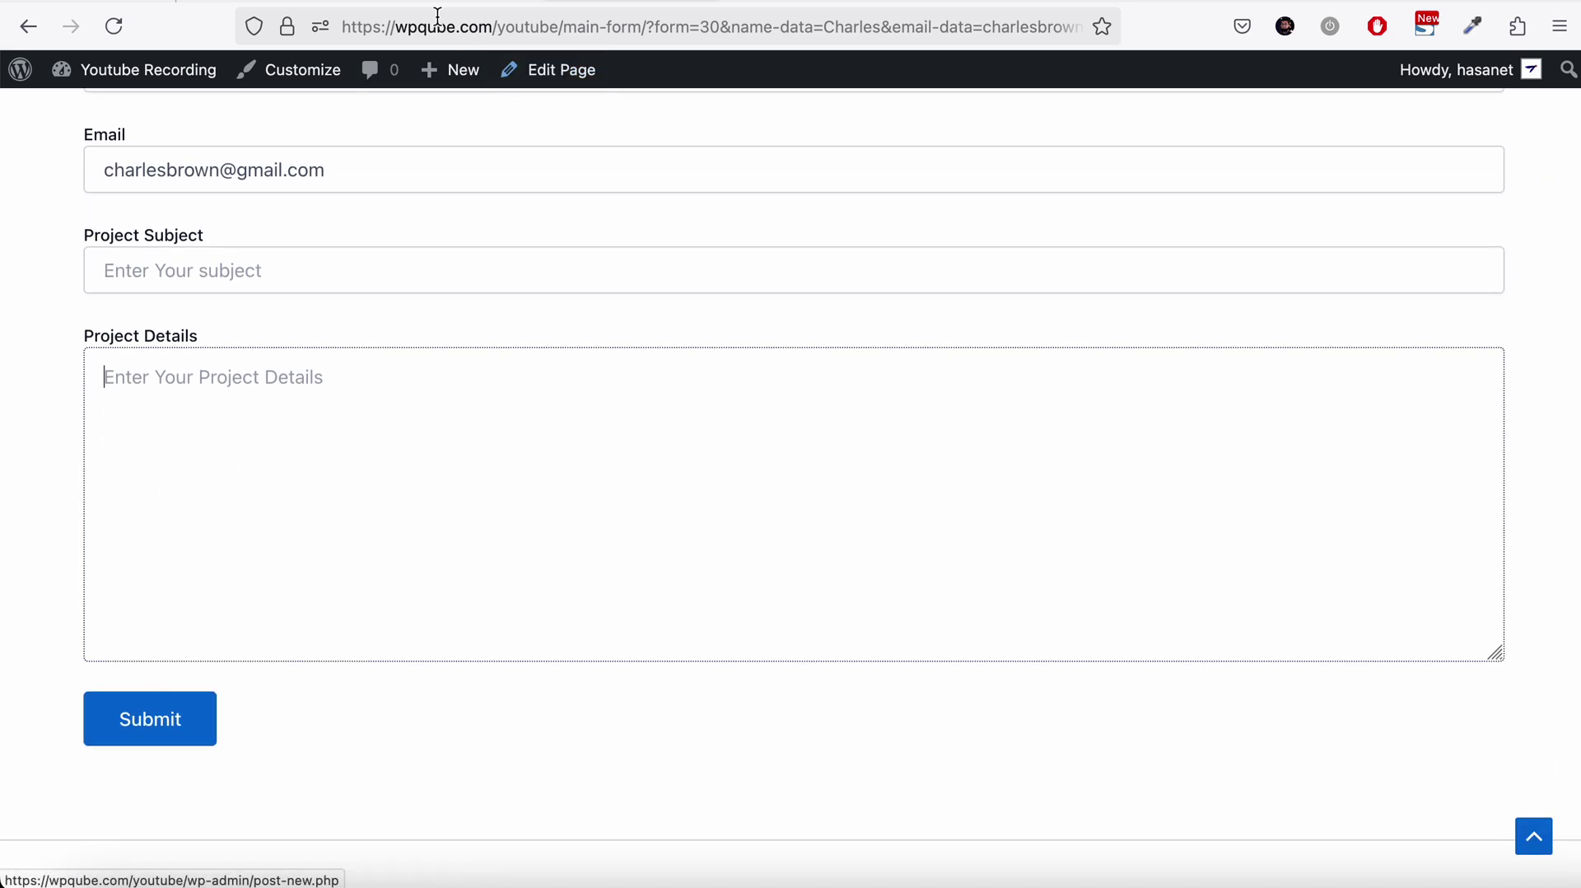
{"action": "mouse_move", "coordinate": [437, 2]}
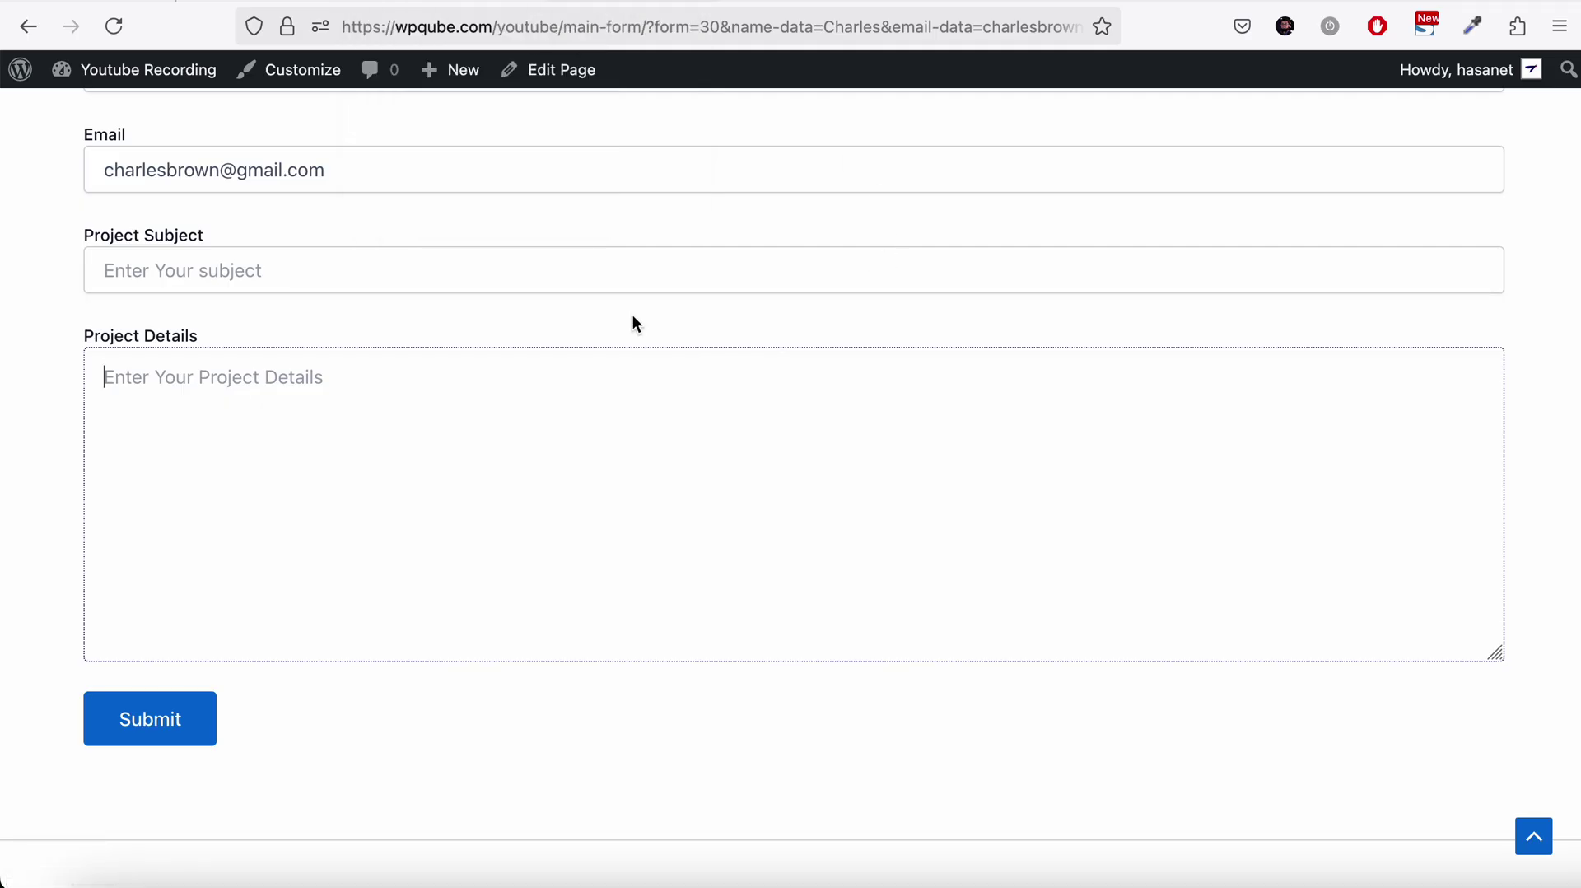